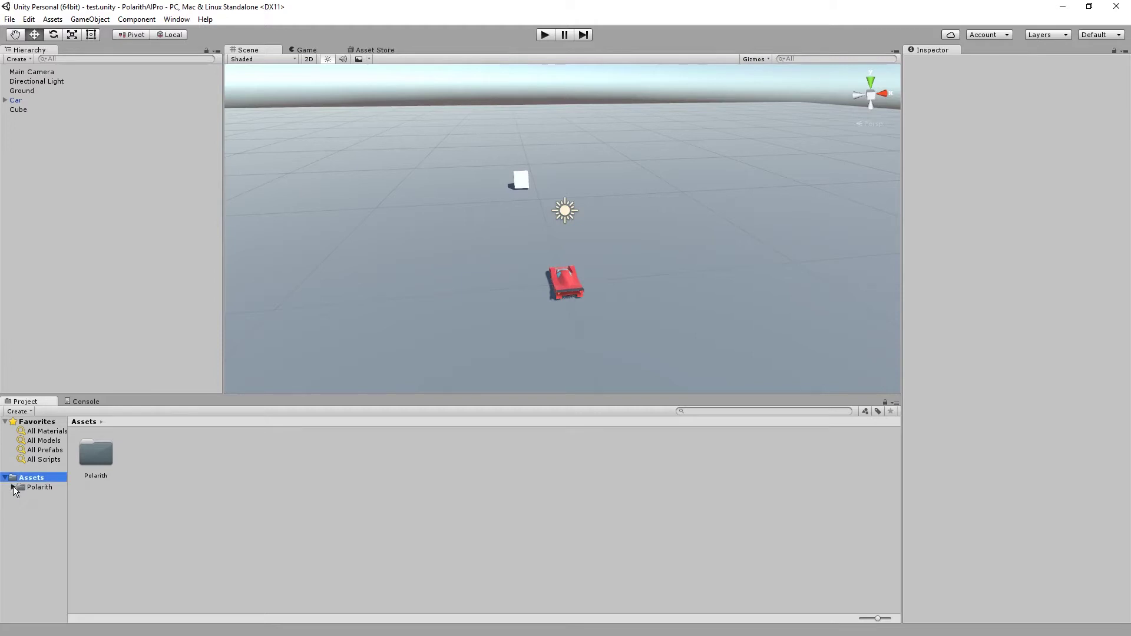
- Open the Roundabout scene from Polarith AI > Examples > Scenes > Game and zoom the view out
click(21, 496)
click(33, 514)
double_click(376, 454)
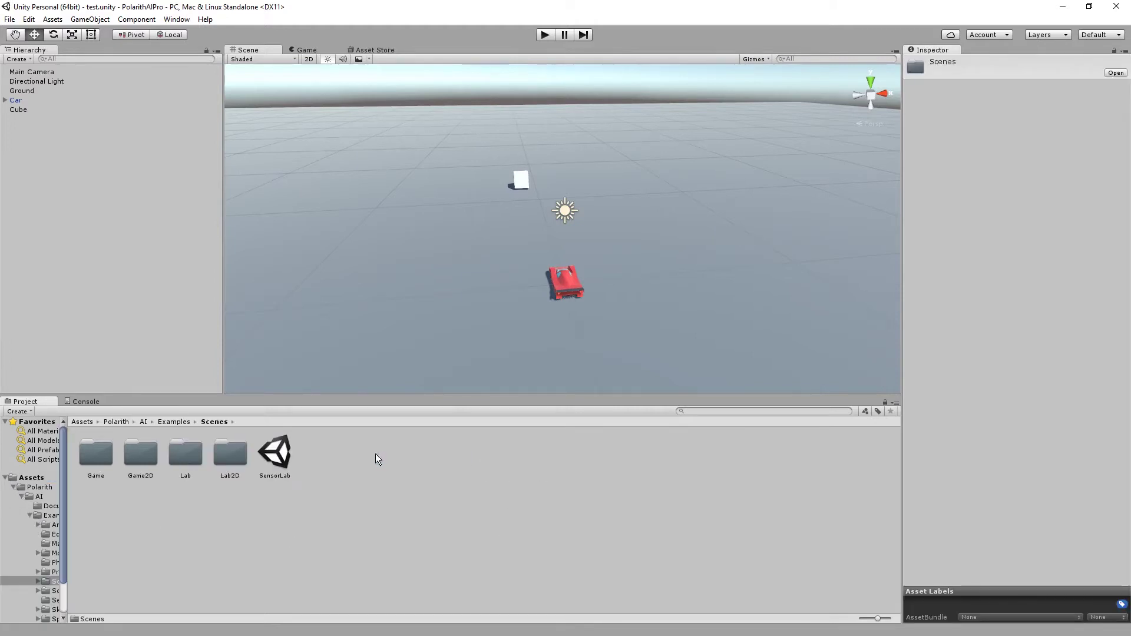
double_click(98, 458)
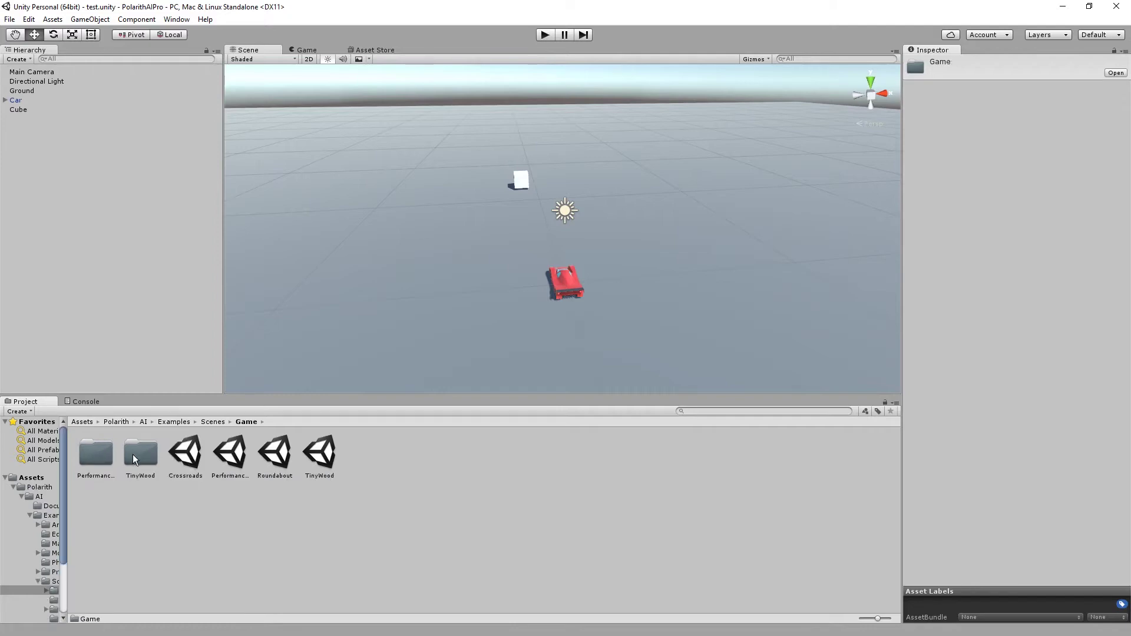
double_click(277, 458)
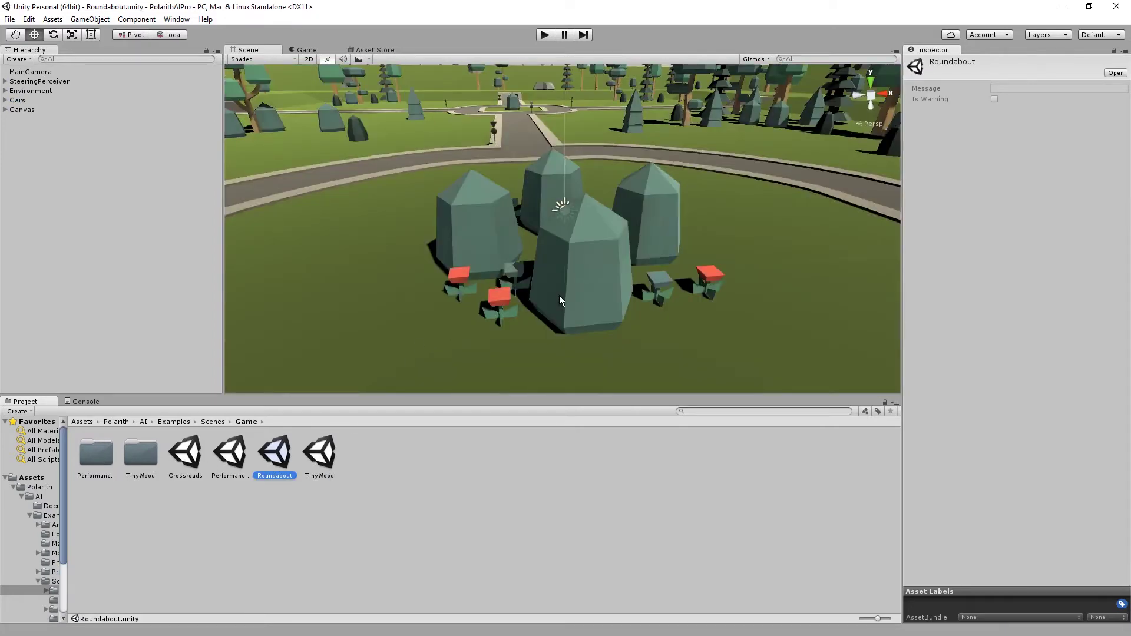
scroll(559, 295, down, 10)
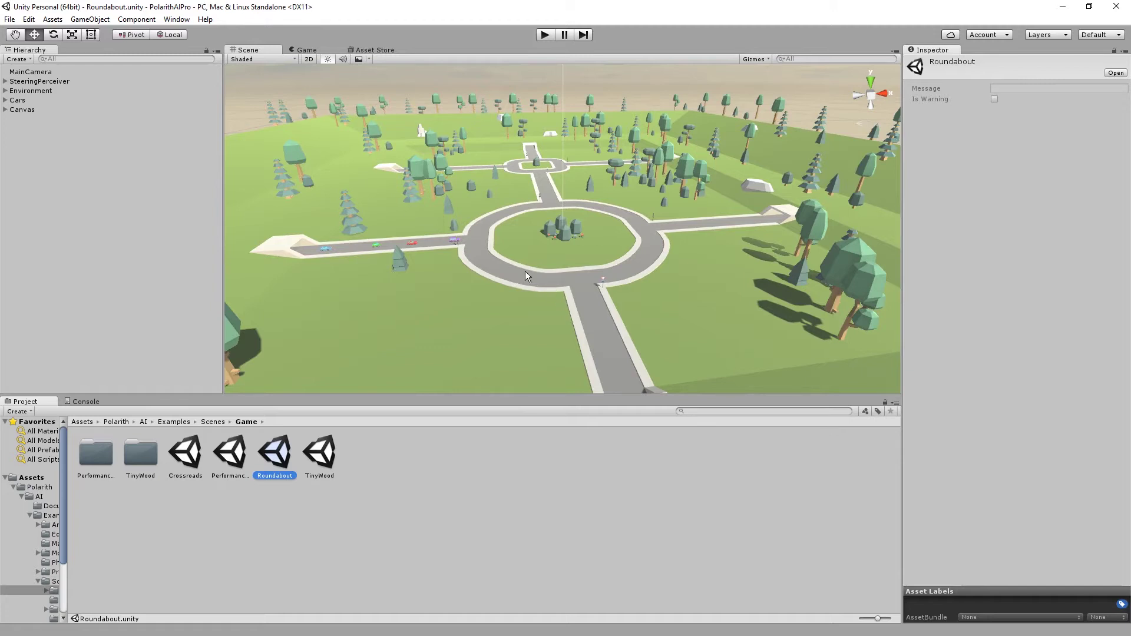
- List the eleven cars under Cars and show Car Long 1's vehicle physics settings
click(5, 100)
click(33, 118)
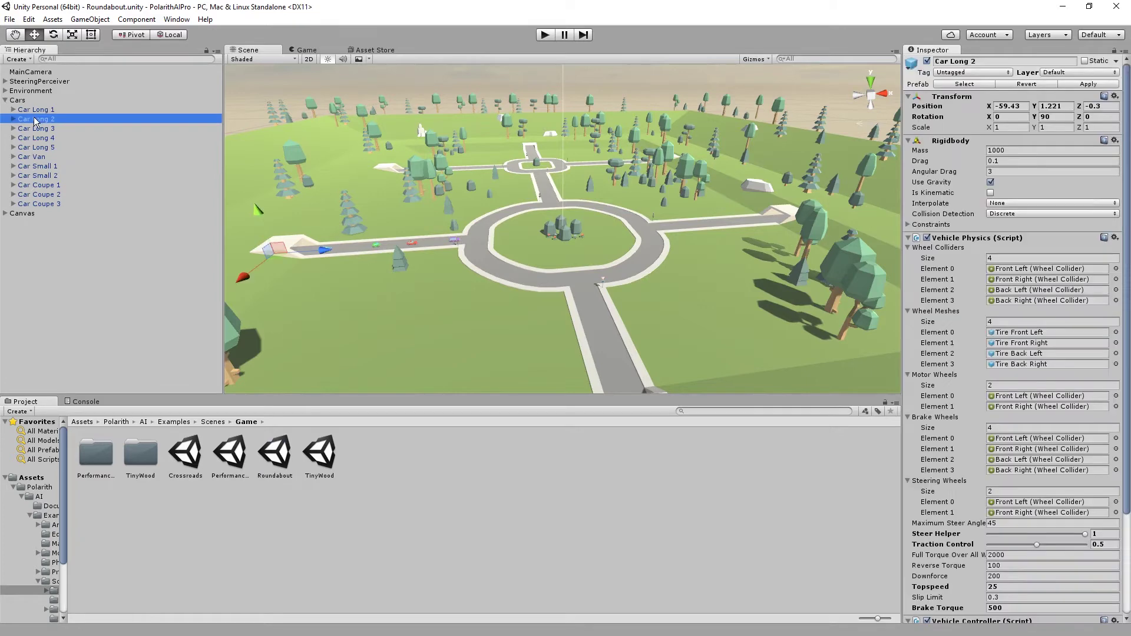
shift+click(64, 205)
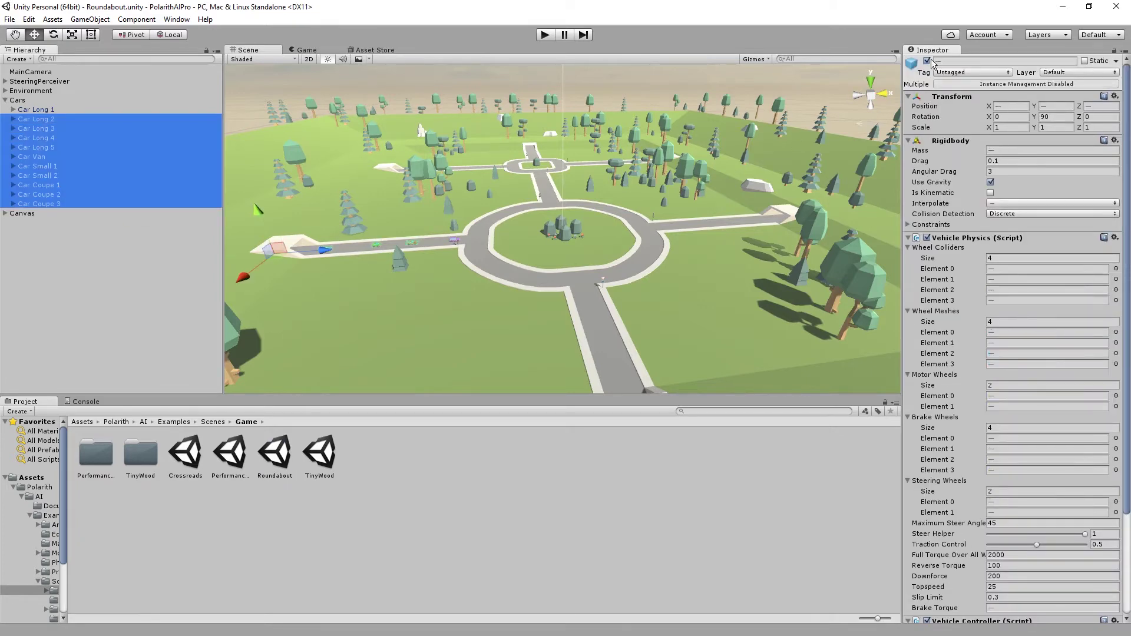
click(36, 109)
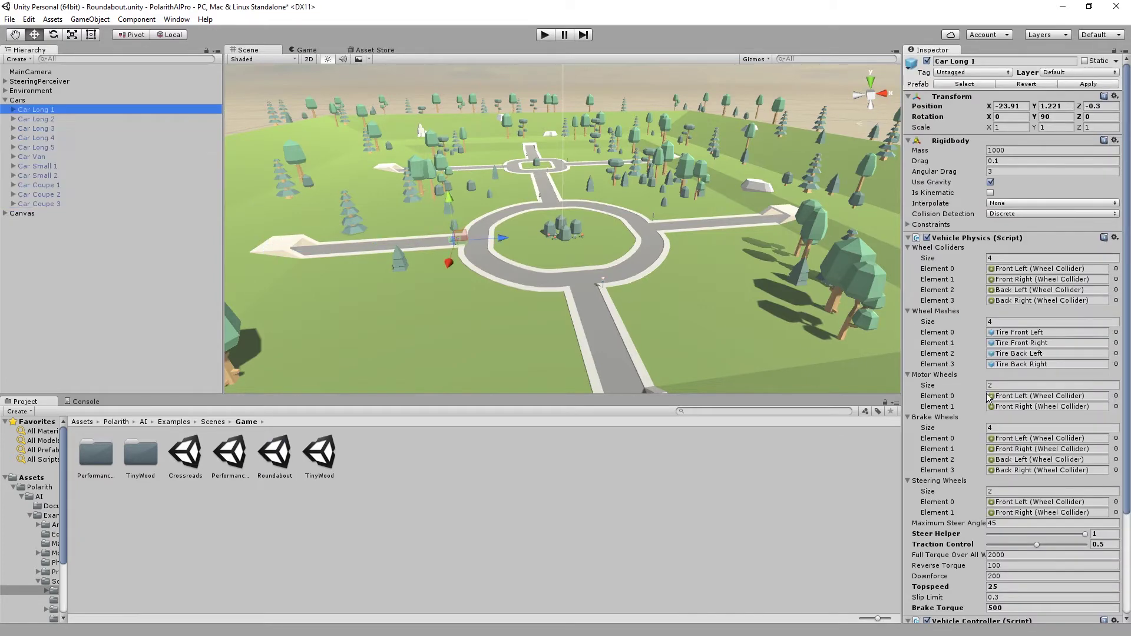
scroll(1003, 404, down, 4)
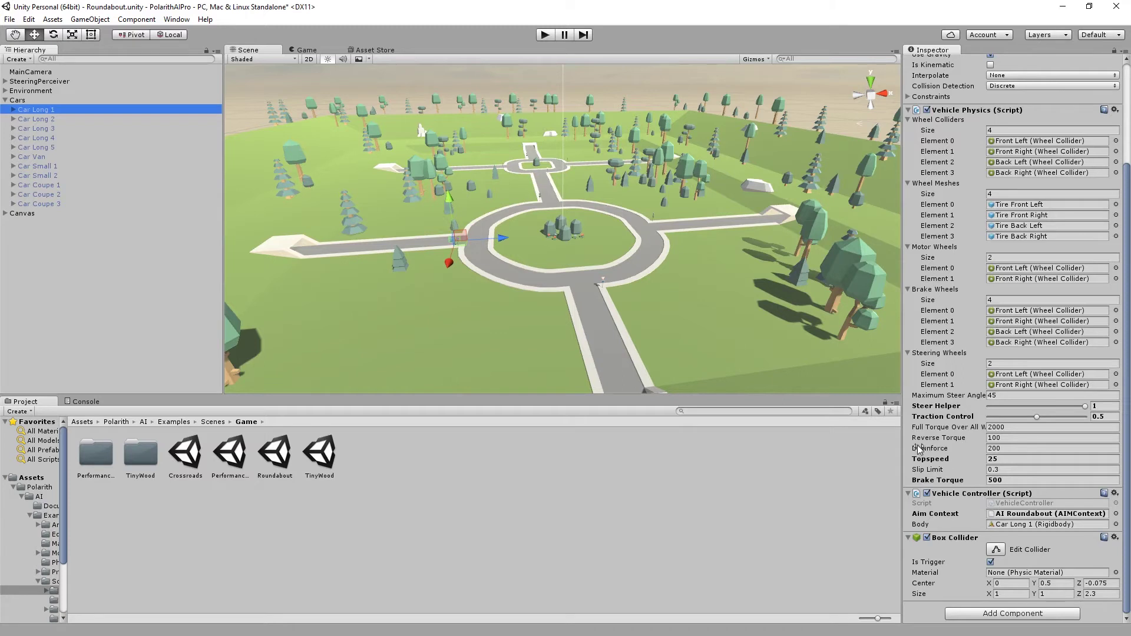
click(545, 36)
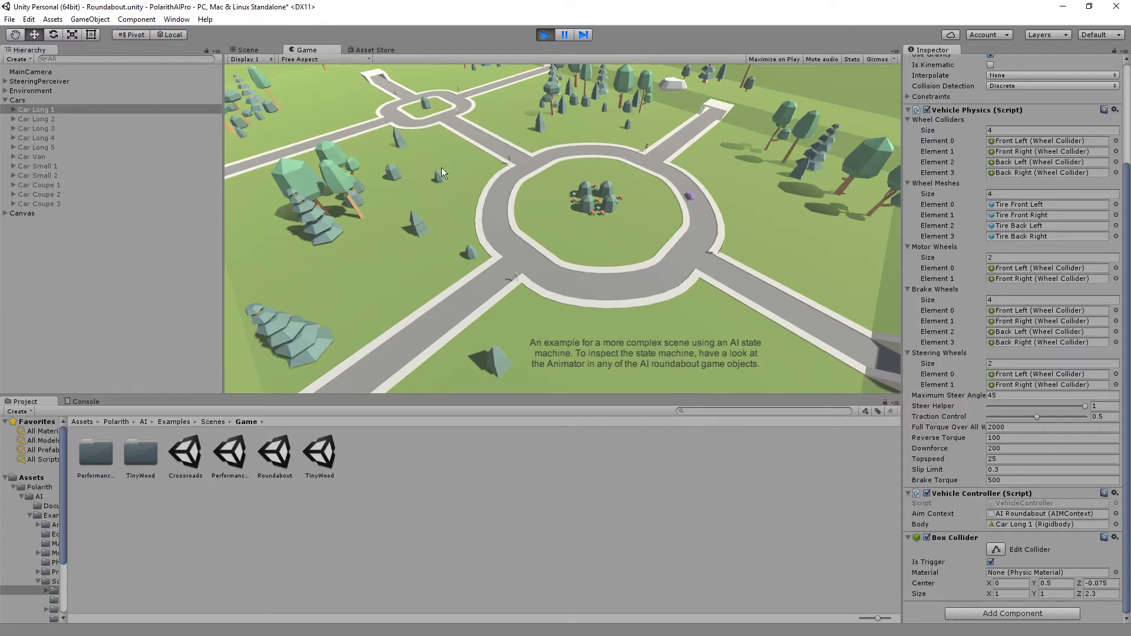
click(66, 118)
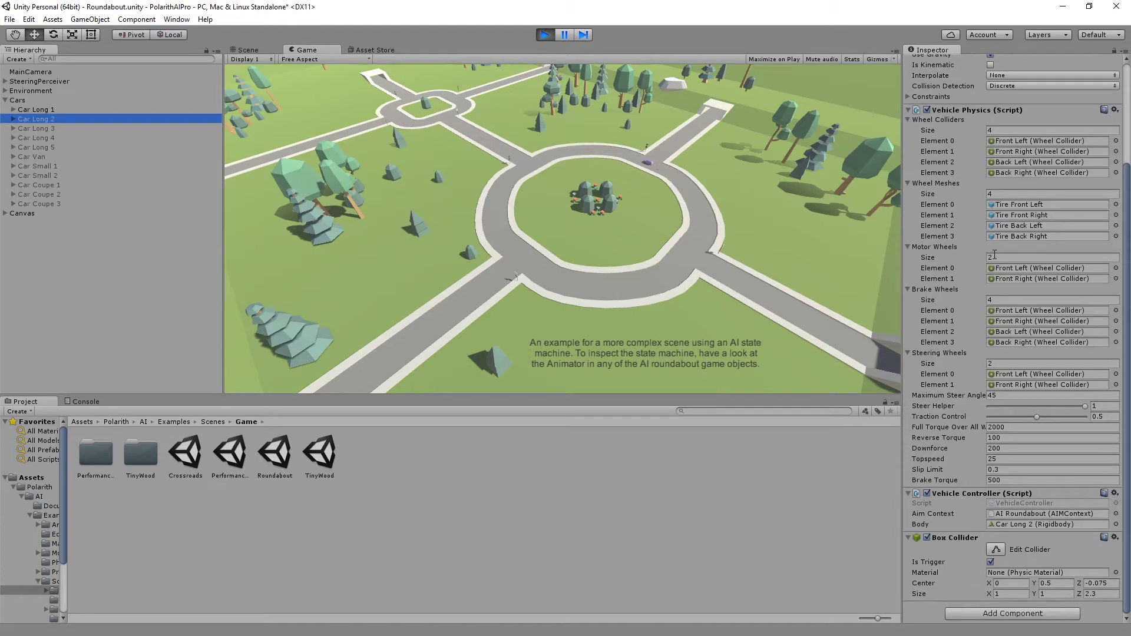
scroll(935, 87, up, 5)
click(927, 61)
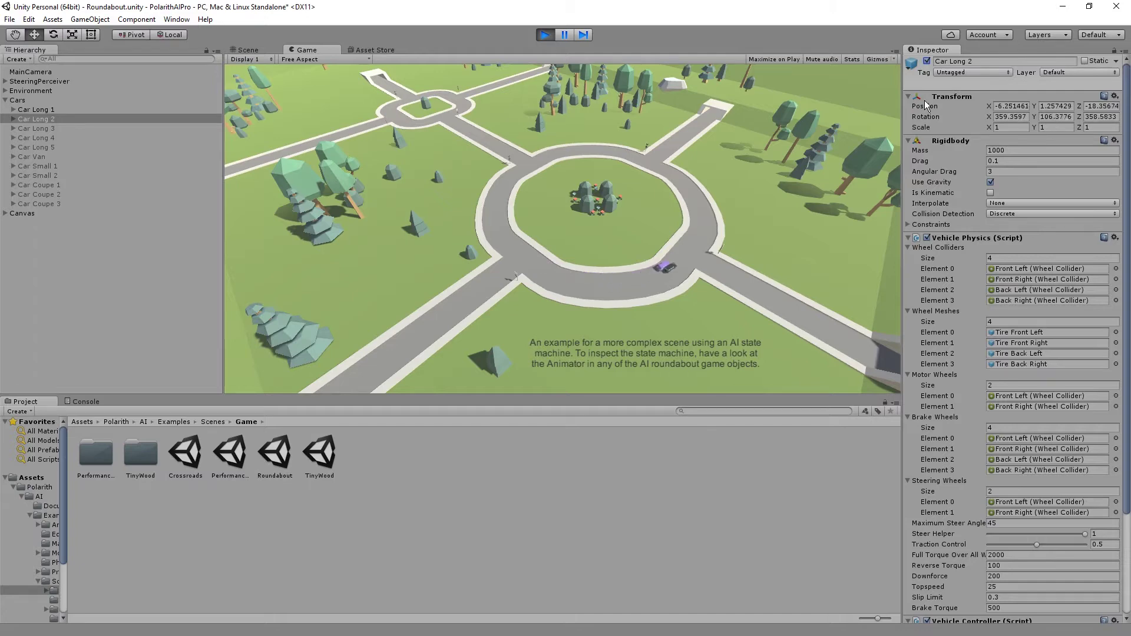
click(544, 35)
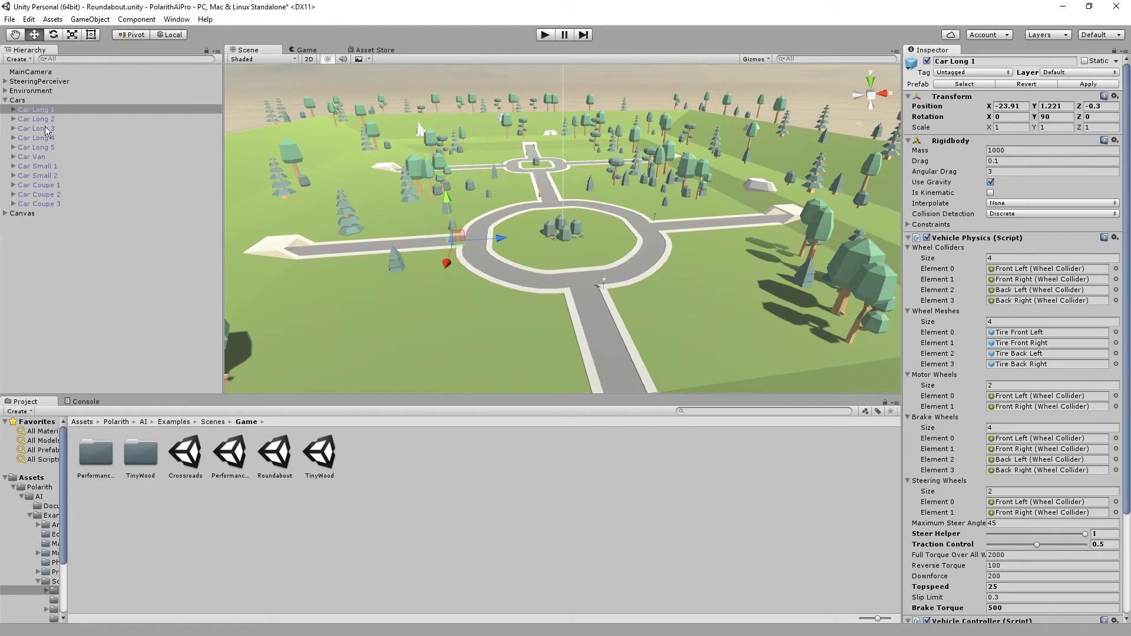
- Show the Interest and Danger objectives of Car Long 1's AI Roundabout AIM Context, with Danger constrained to 0.4
click(14, 110)
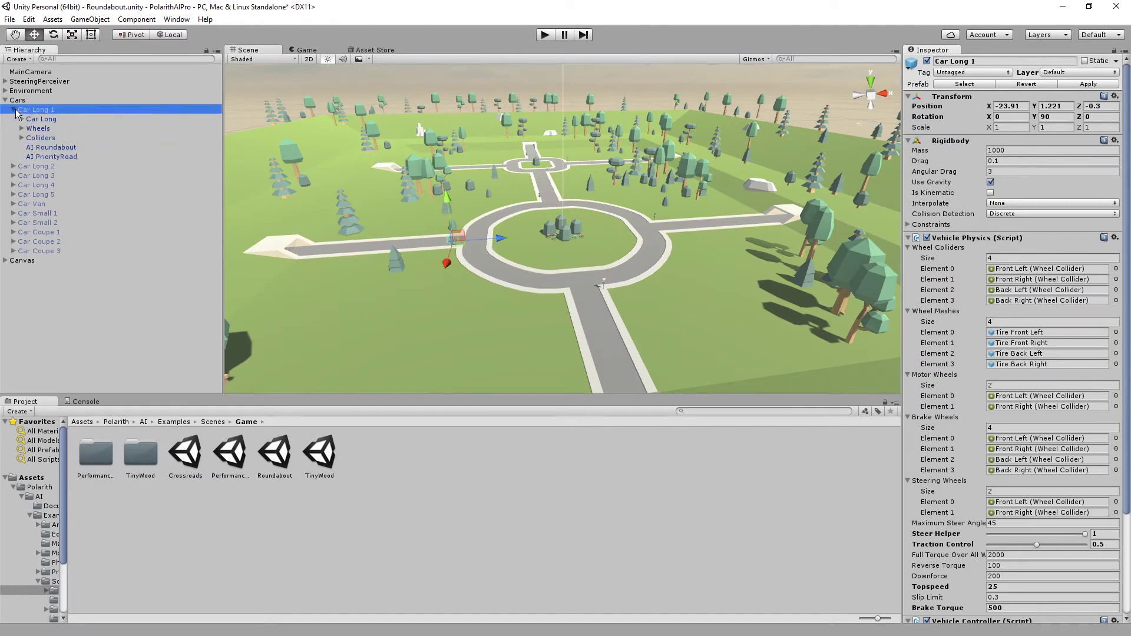
click(44, 147)
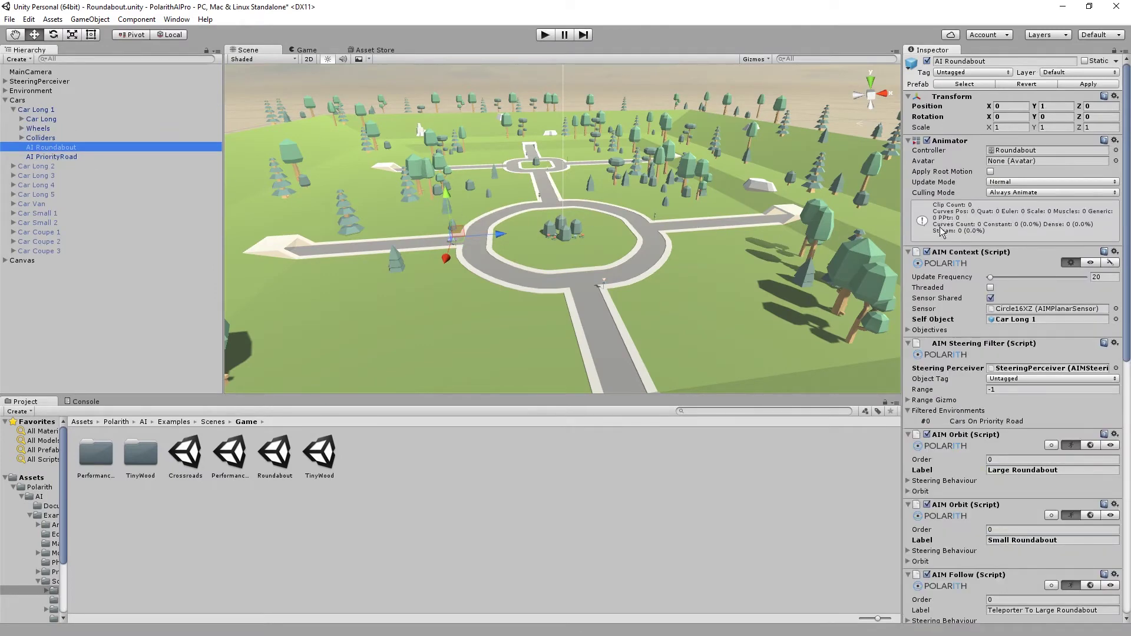
scroll(1018, 234, down, 3)
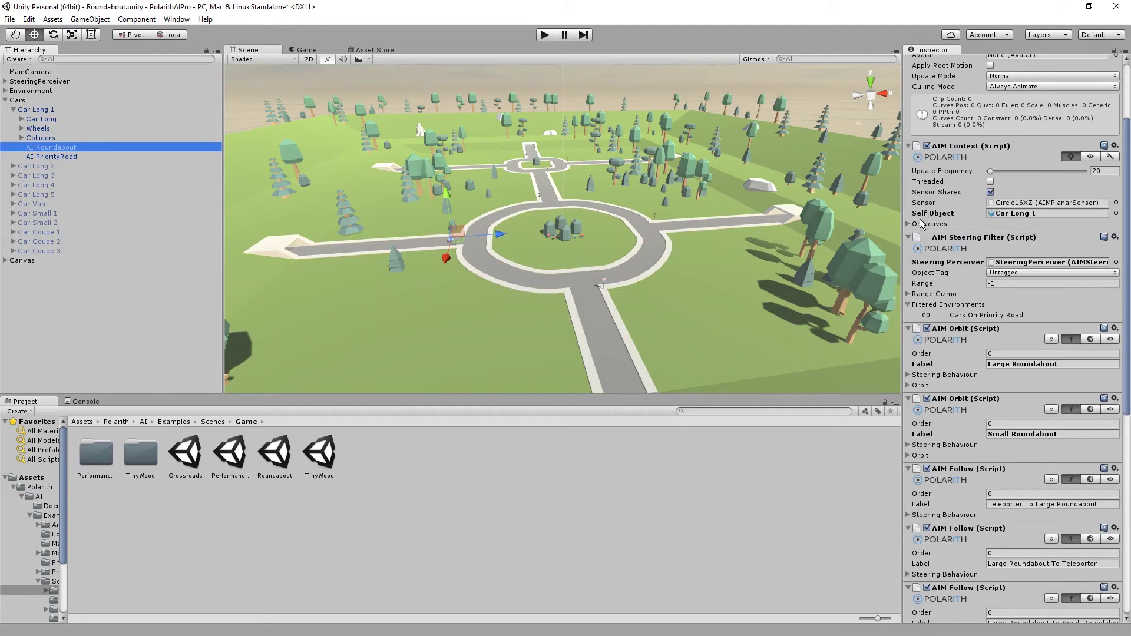
click(907, 224)
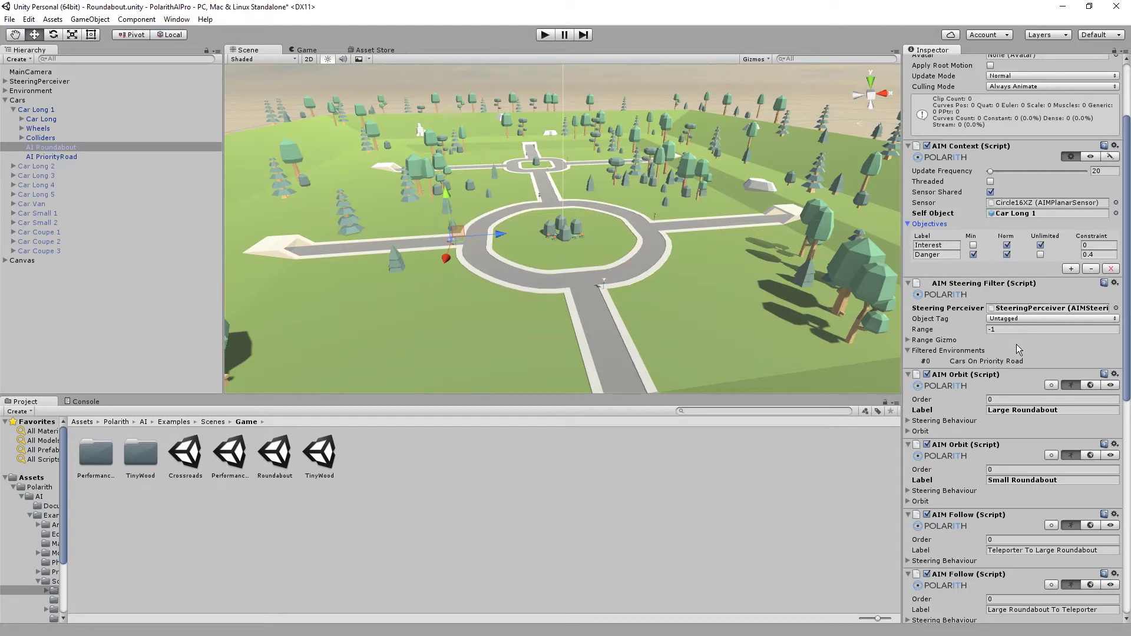
scroll(1016, 344, down, 4)
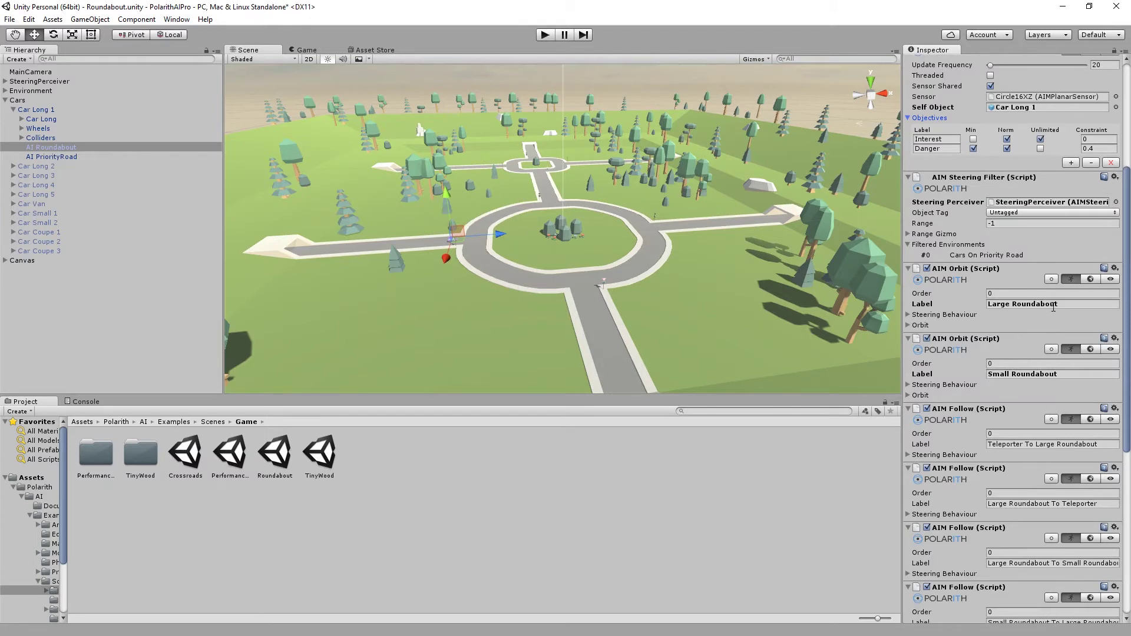
scroll(1042, 333, down, 4)
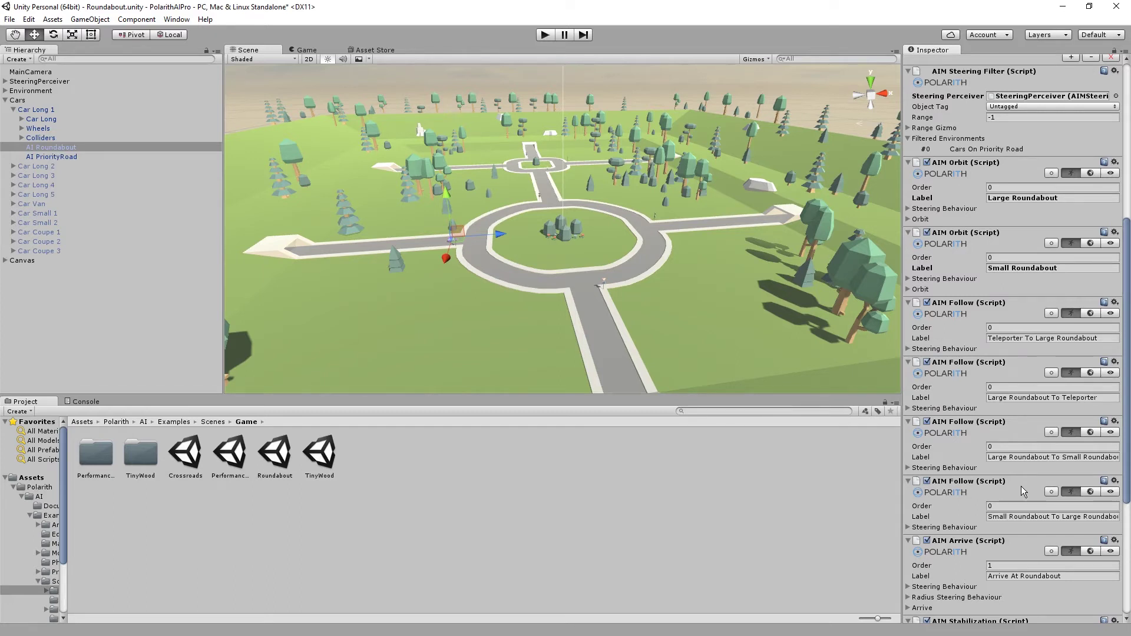
scroll(1020, 486, down, 5)
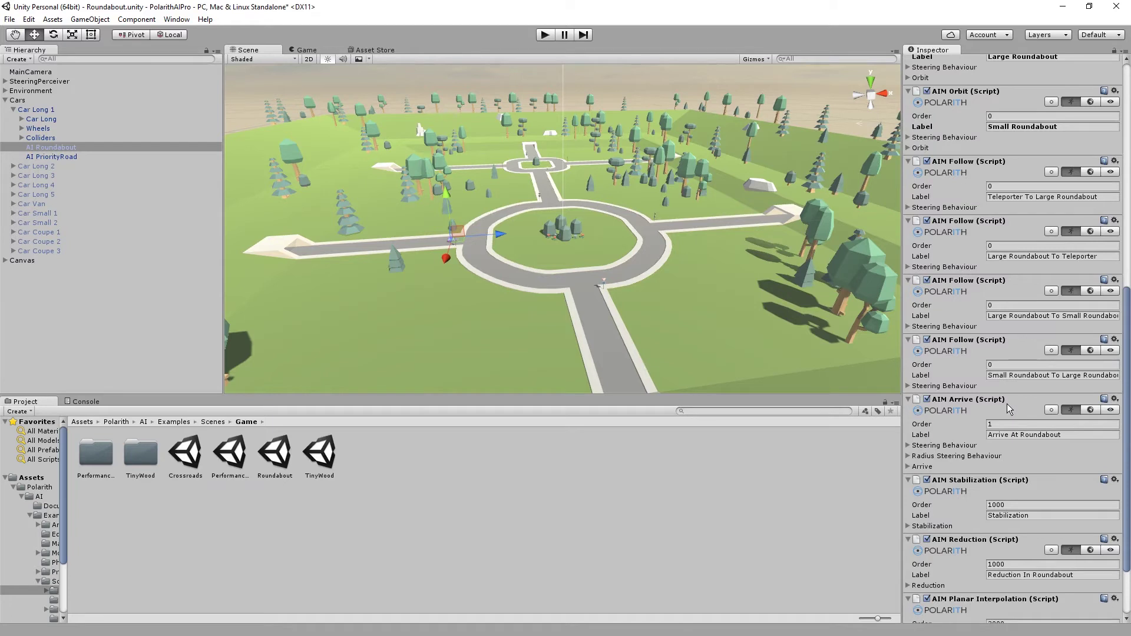
scroll(1022, 464, down, 3)
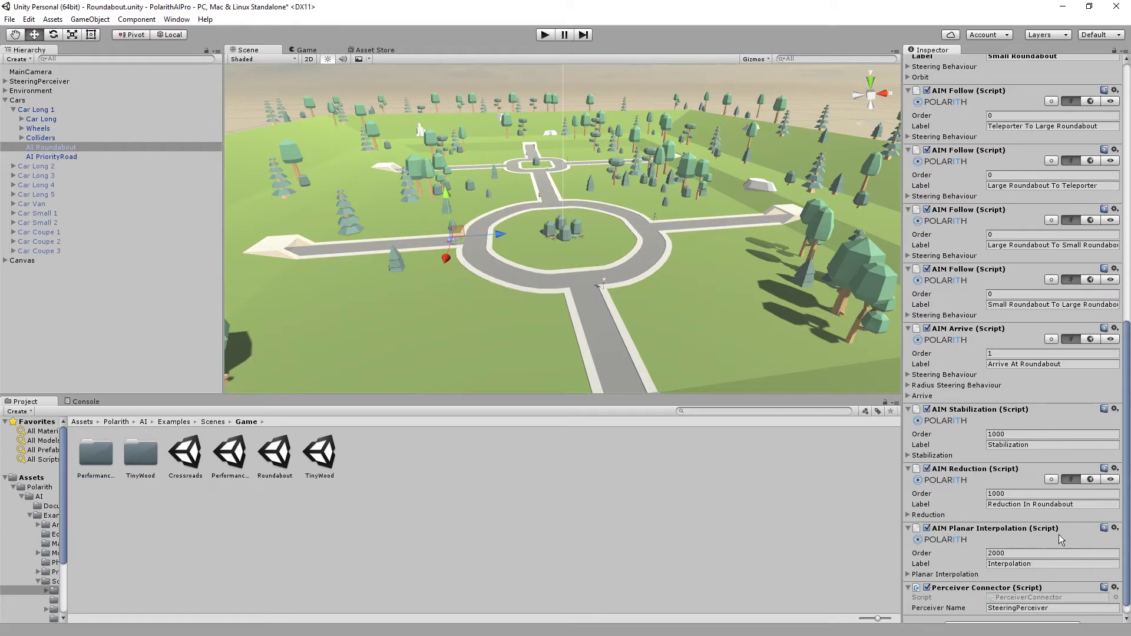
scroll(1059, 534, up, 8)
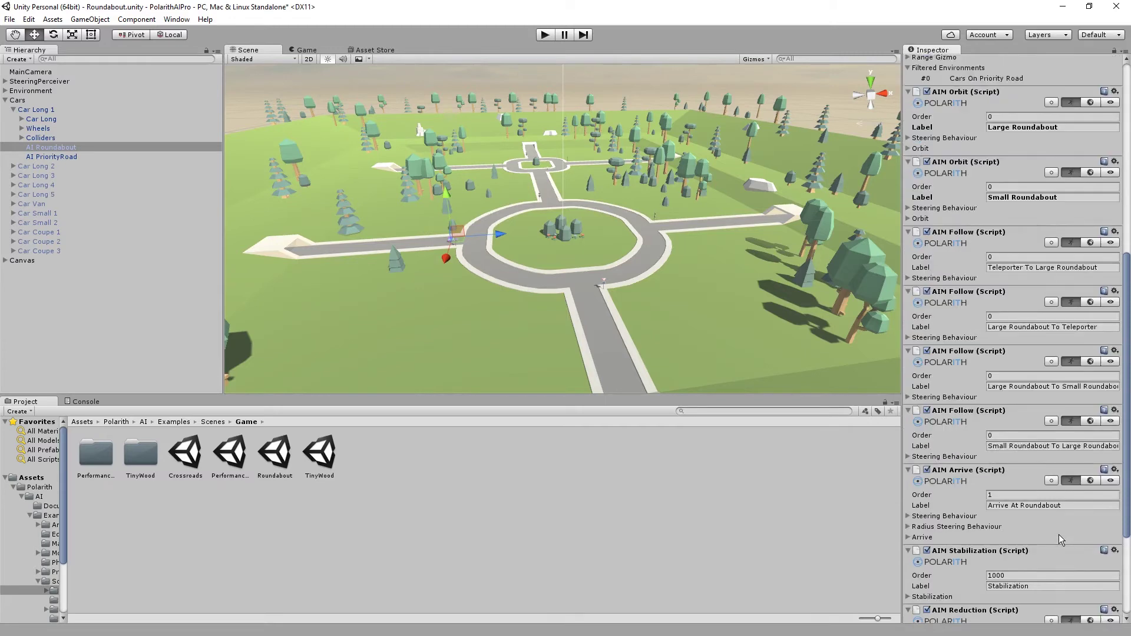
scroll(1059, 534, up, 3)
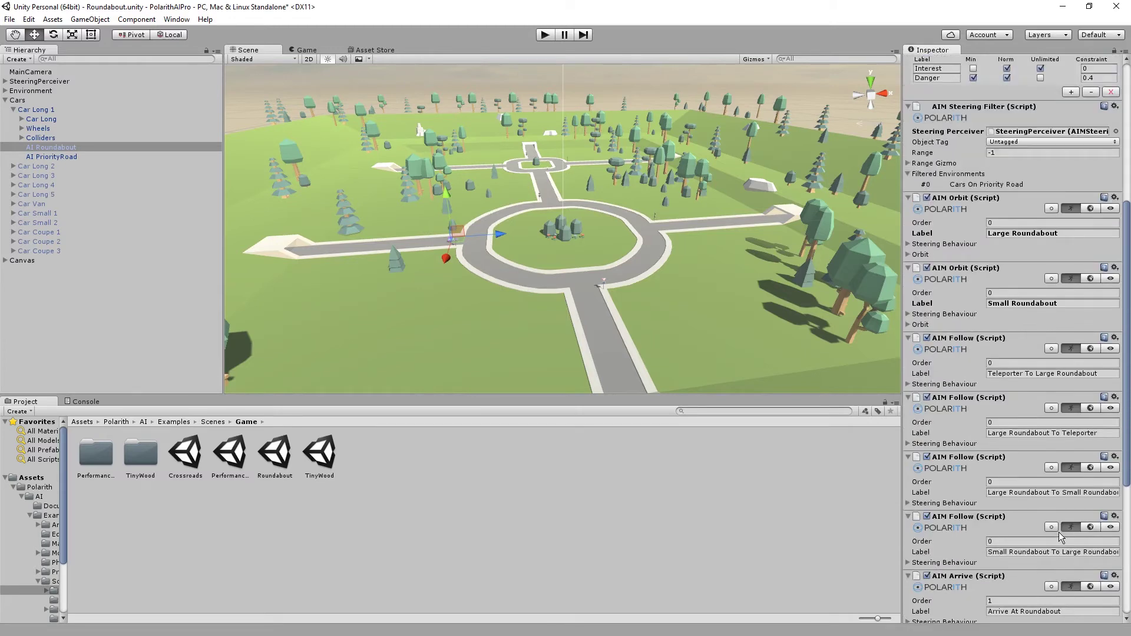
- Run the Roundabout scene to watch a car drive around the roundabout
click(543, 35)
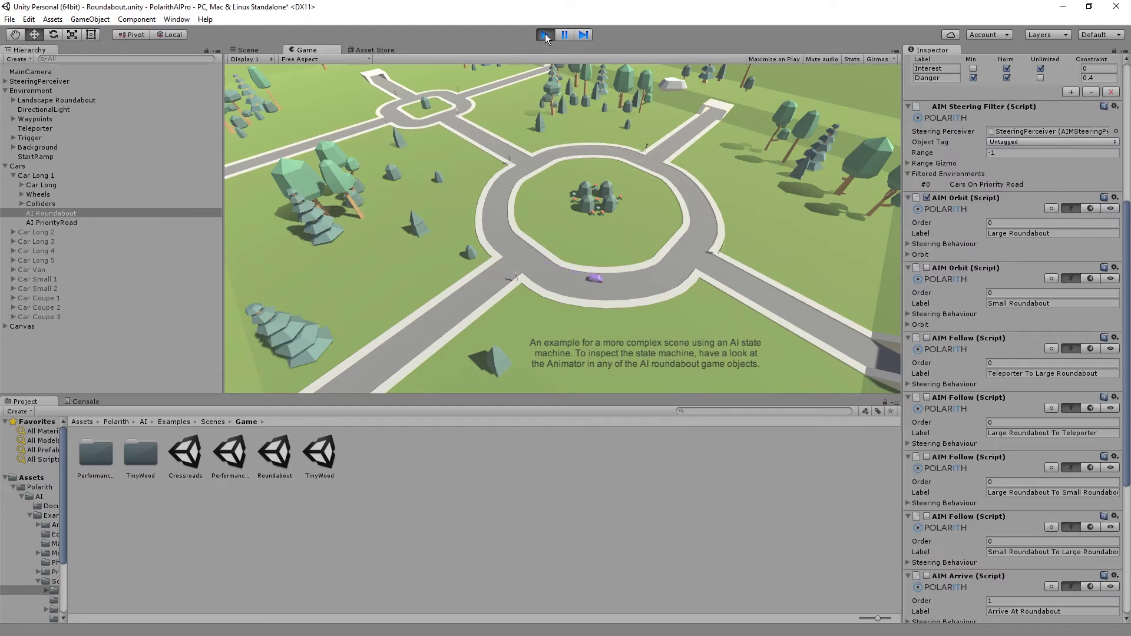
- Stop play and open the Roundabout controller's state graph in the Animator, panned to show all states
click(545, 35)
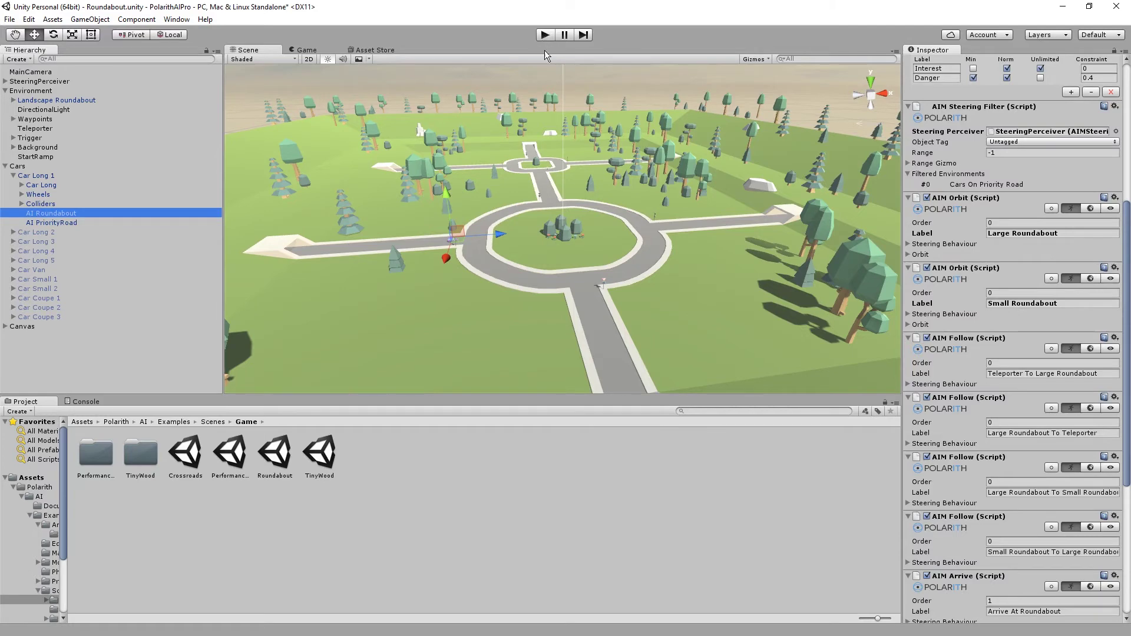
scroll(994, 223, up, 8)
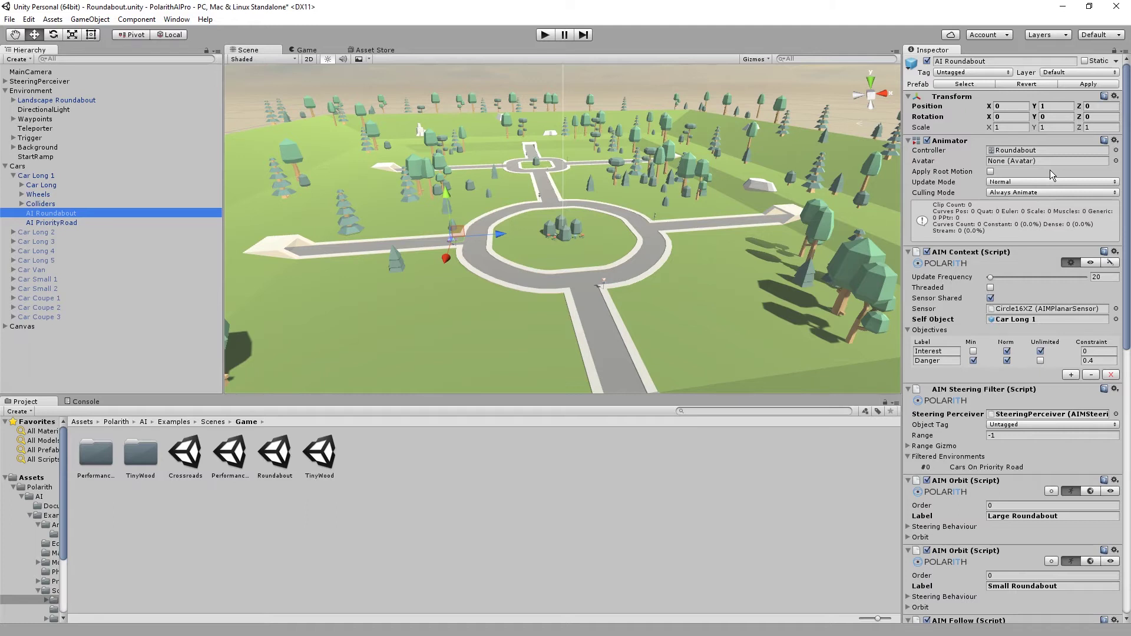
double_click(1045, 151)
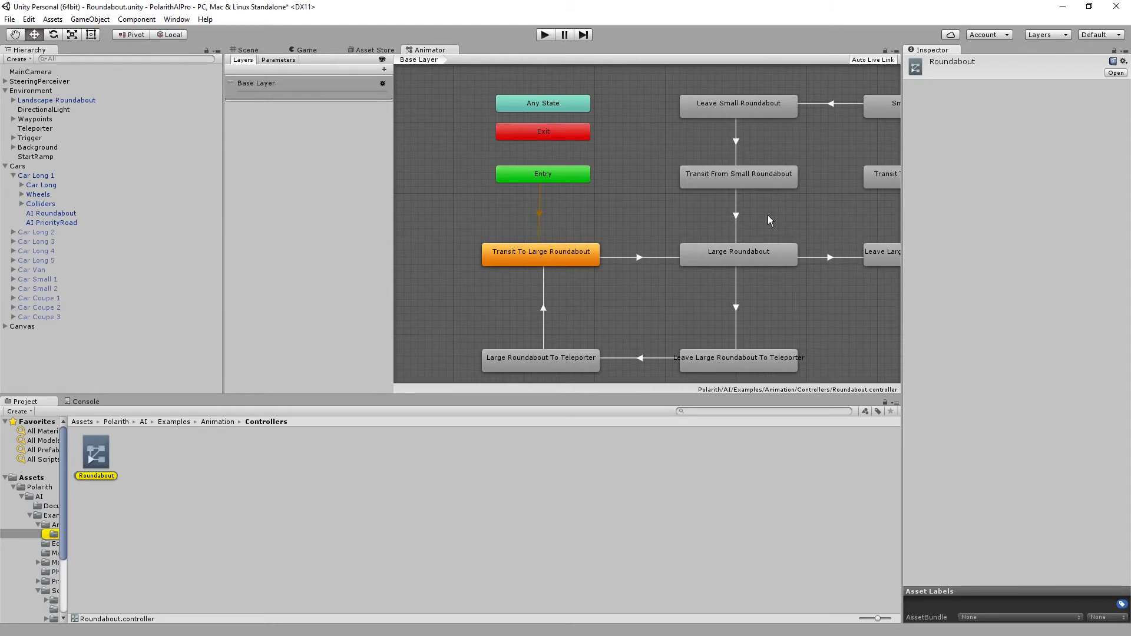
middle_drag(760, 214, 688, 213)
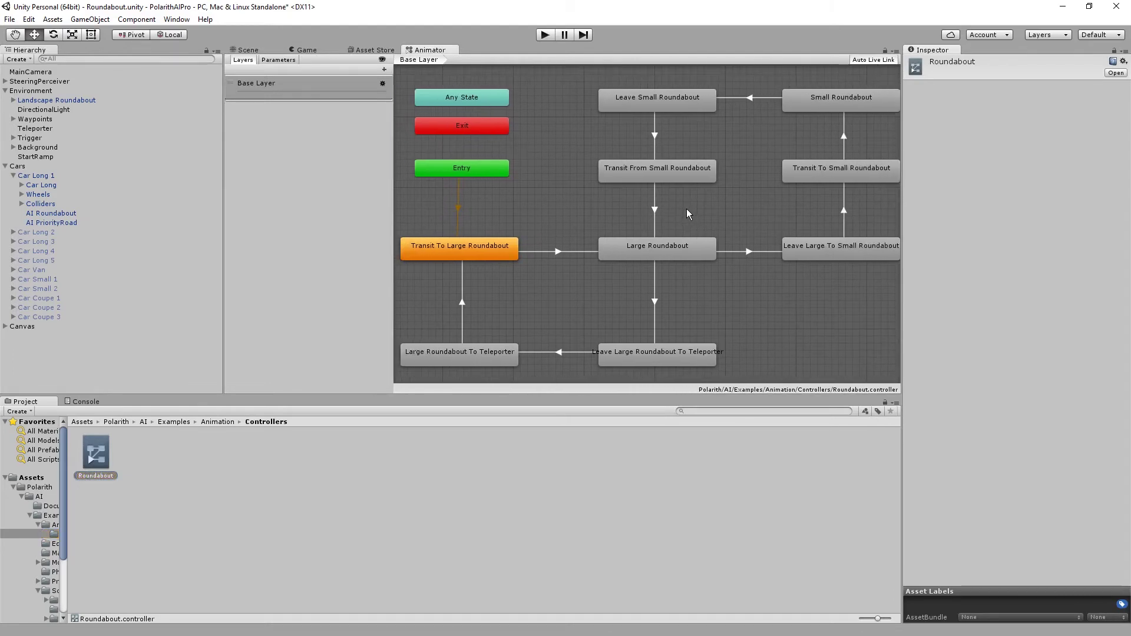
- Run the scene and show the Large Roundabout state's four behaviour labels in the Inspector
click(545, 34)
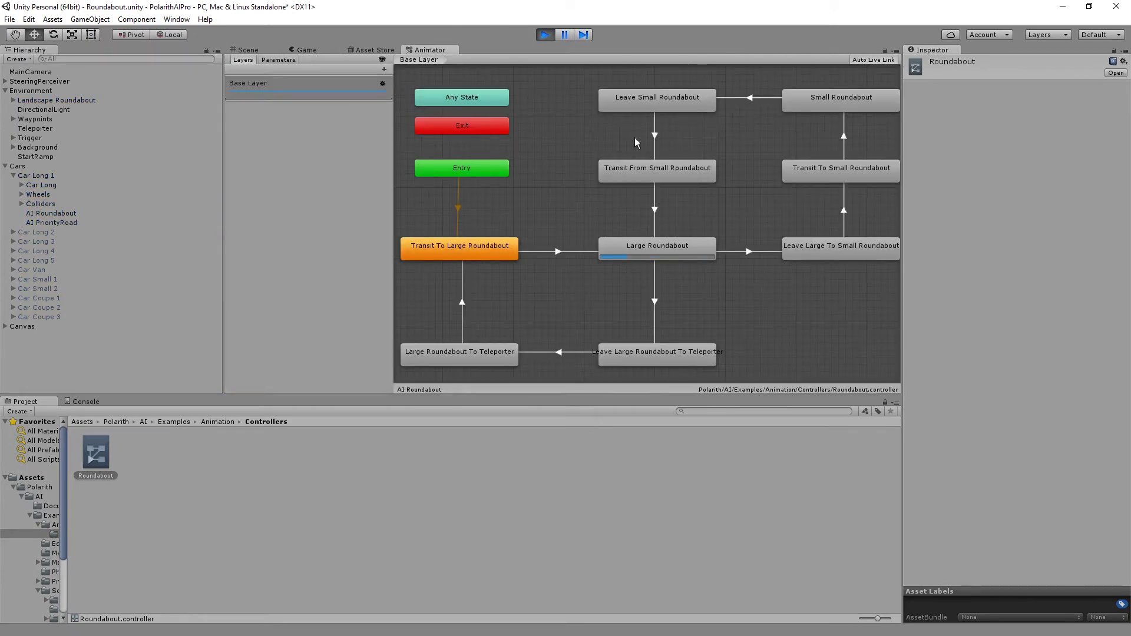
click(700, 248)
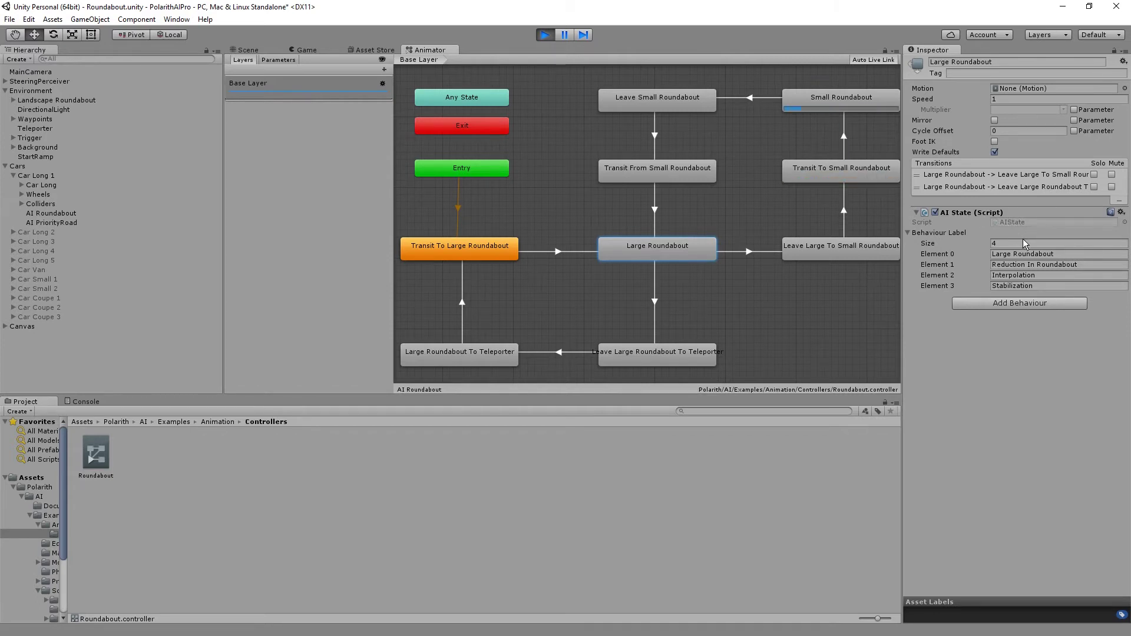
- Go through the Large Roundabout labels: Large Roundabout, Reduction In Roundabout, Interpolation, Stabilization
click(1066, 244)
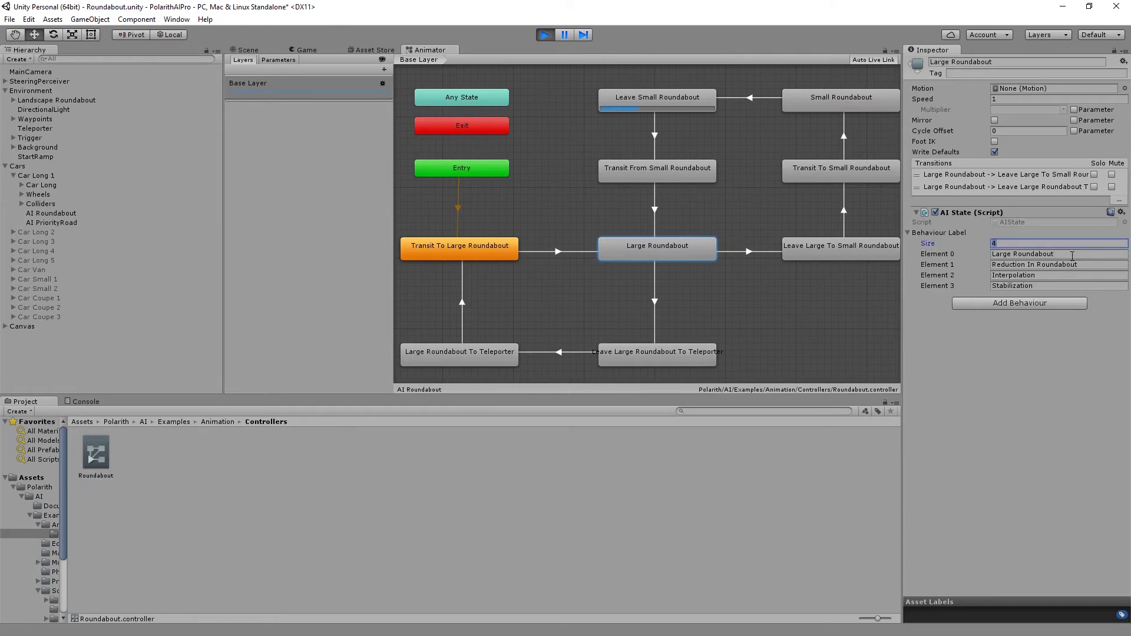
click(1075, 322)
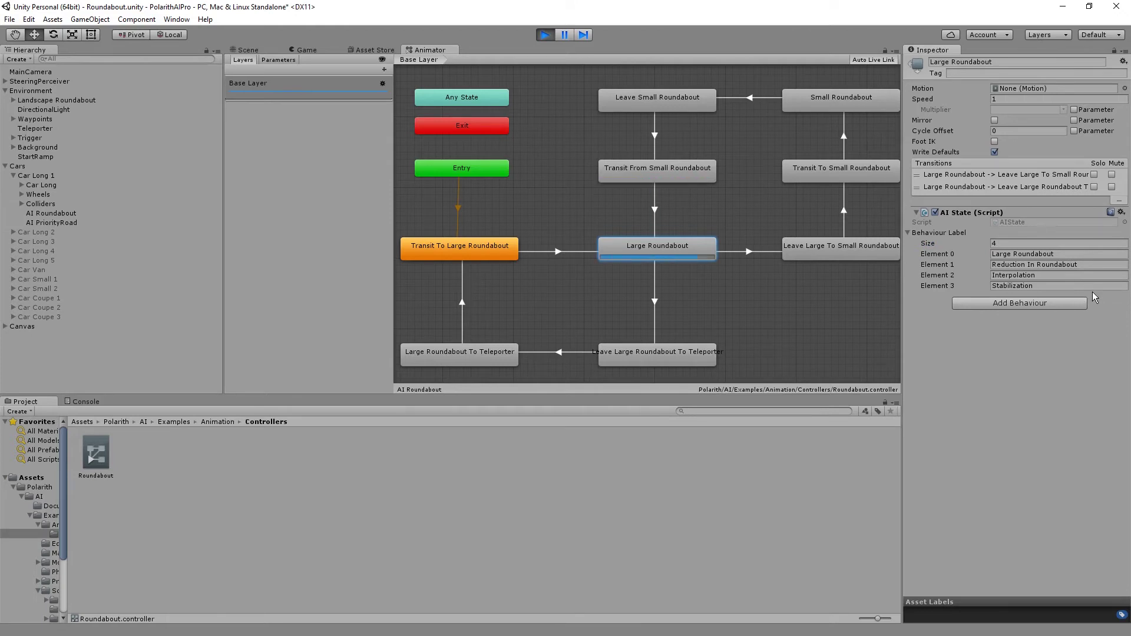
click(1083, 254)
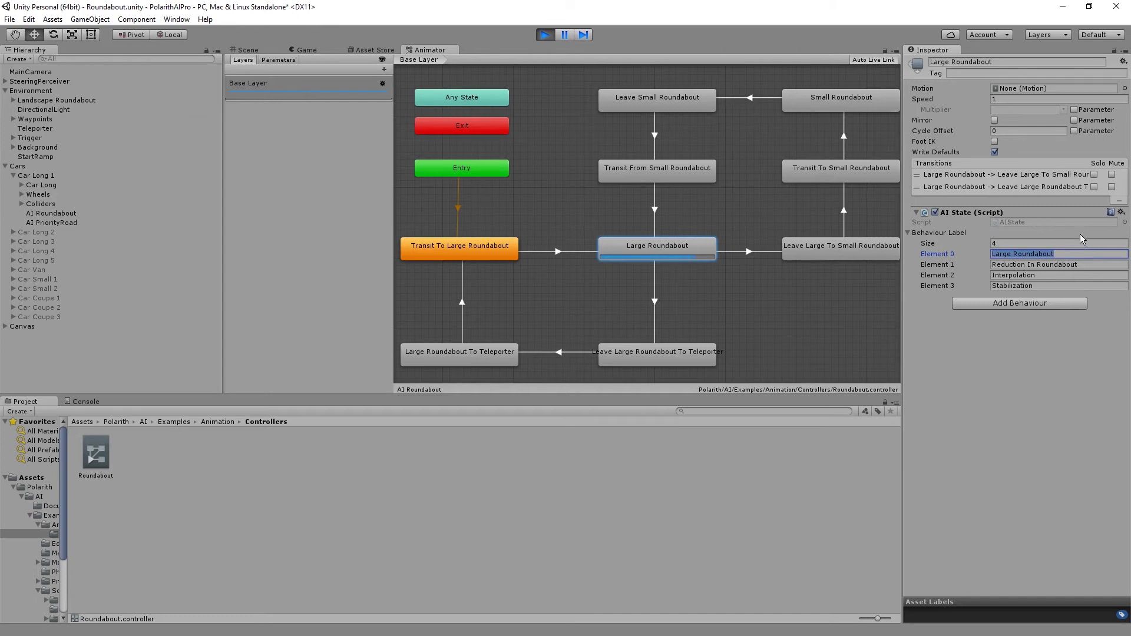
click(1080, 234)
click(1080, 232)
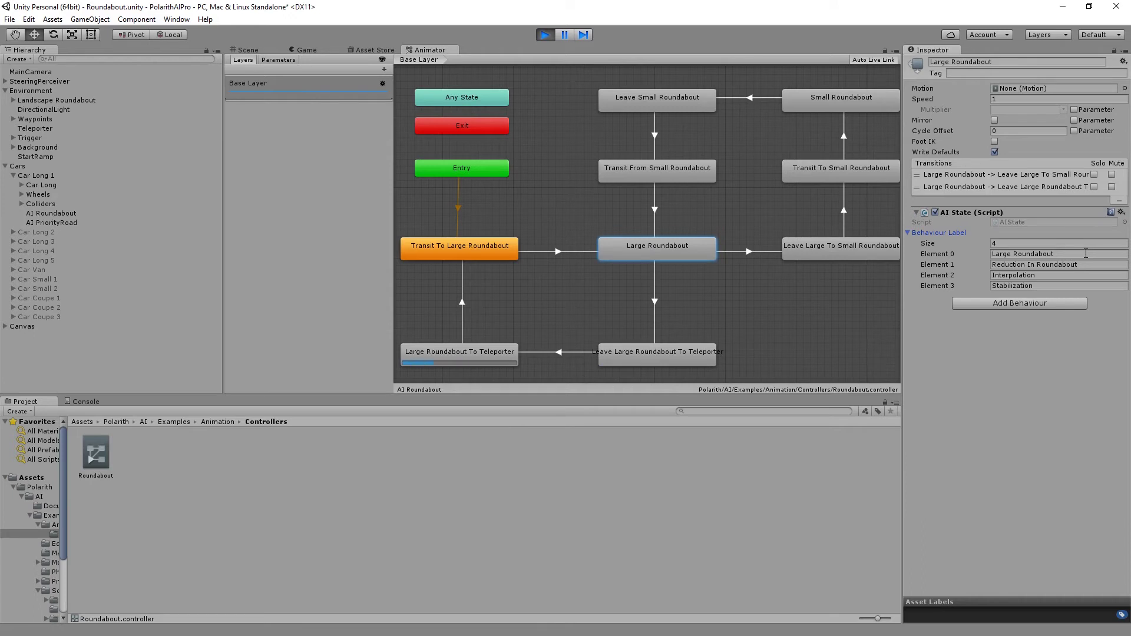
click(1086, 265)
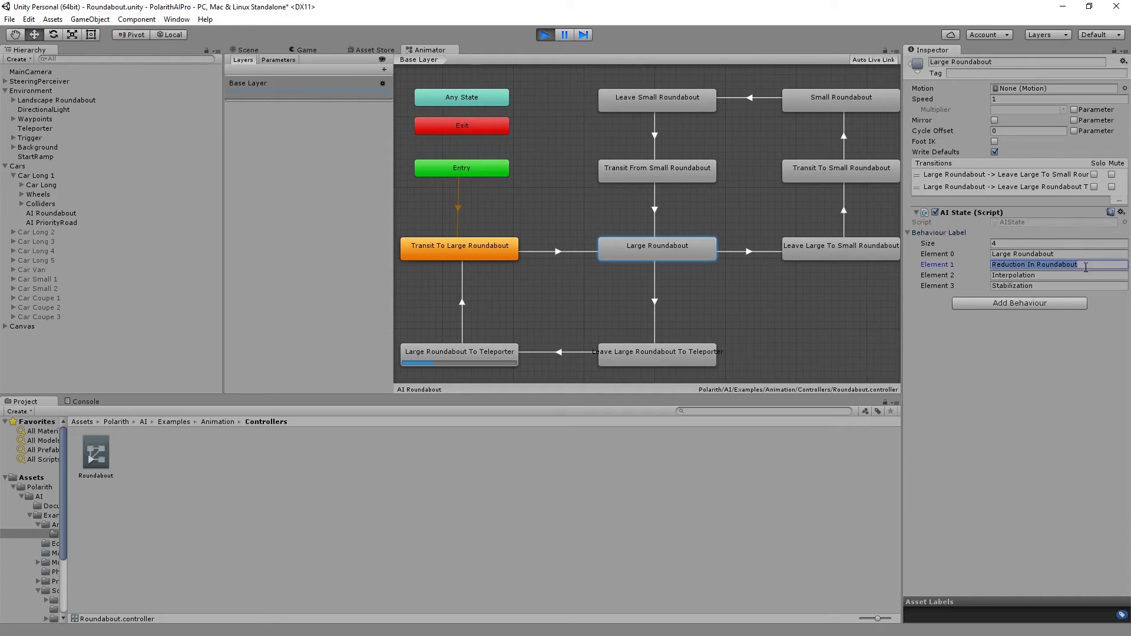
click(1085, 266)
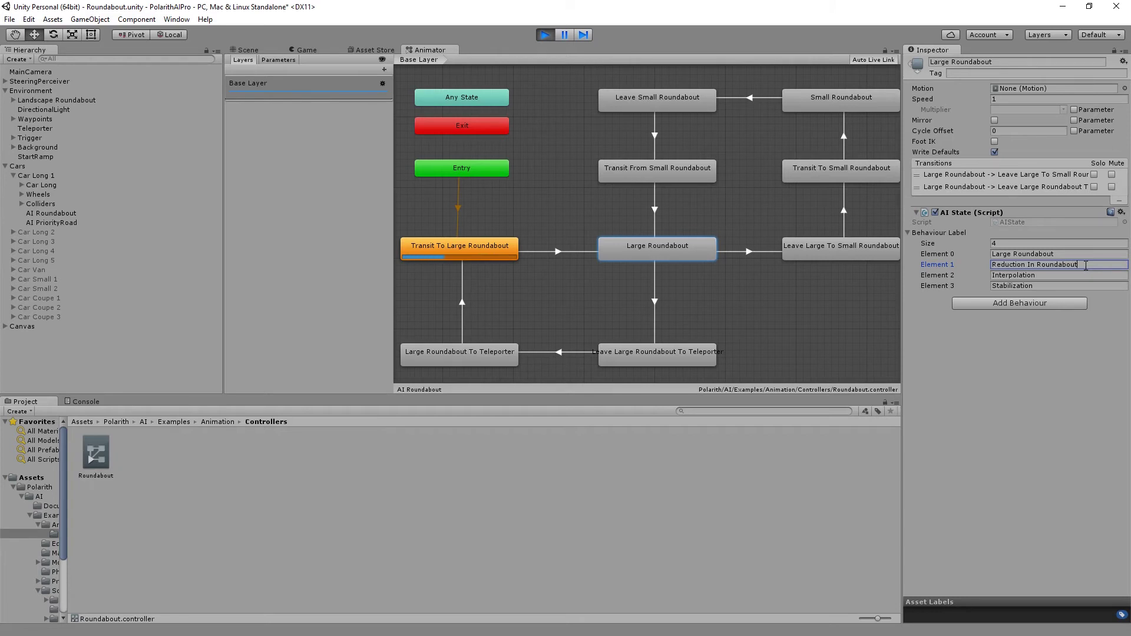
click(1080, 278)
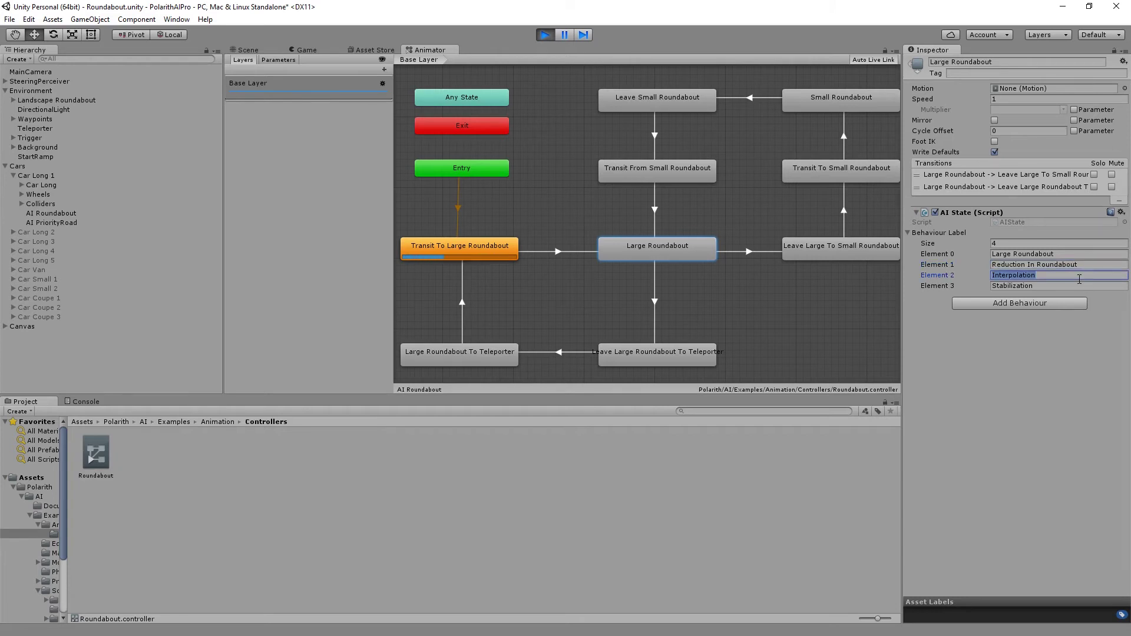
click(1080, 284)
click(1079, 285)
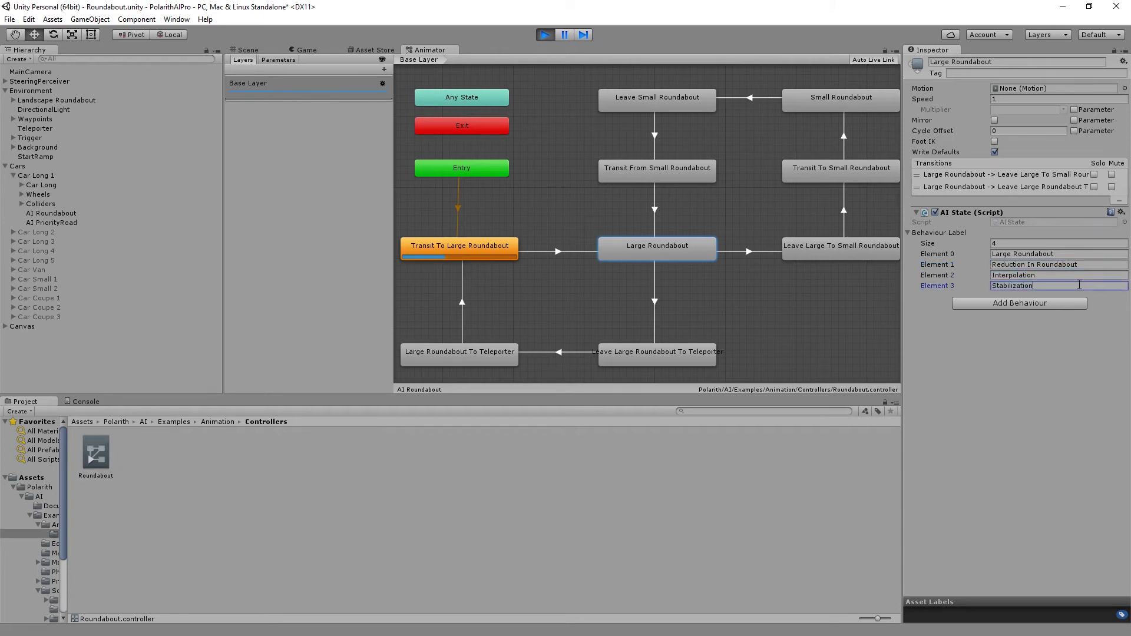
- Show the Leave Large To Small Roundabout state, with the small roundabout states brought into view
click(705, 249)
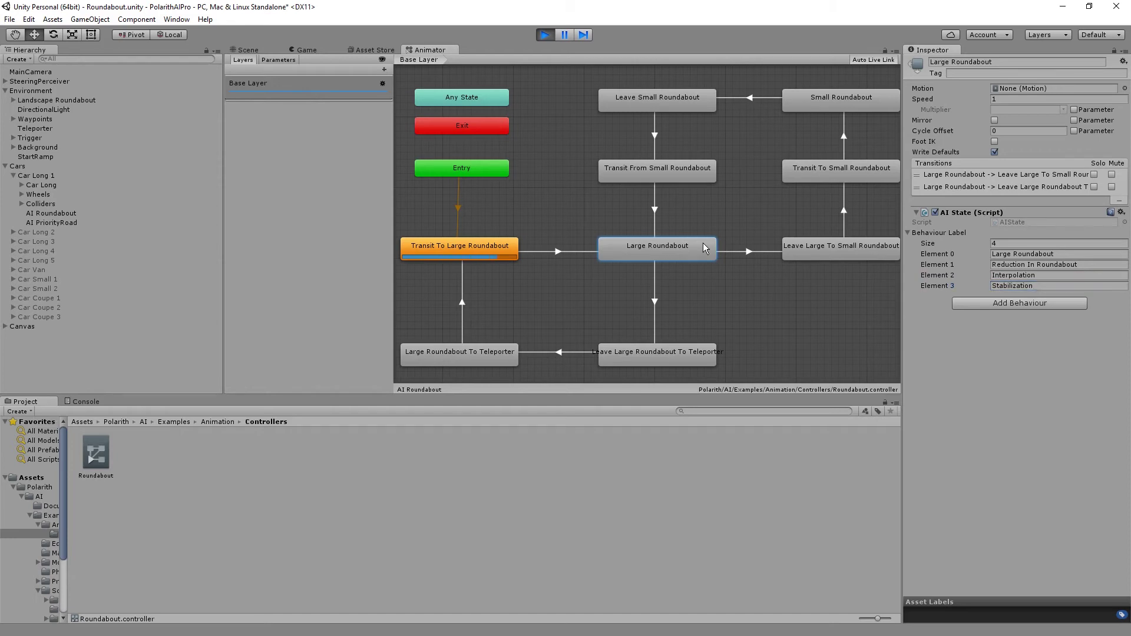
click(797, 248)
middle_drag(797, 219, 633, 246)
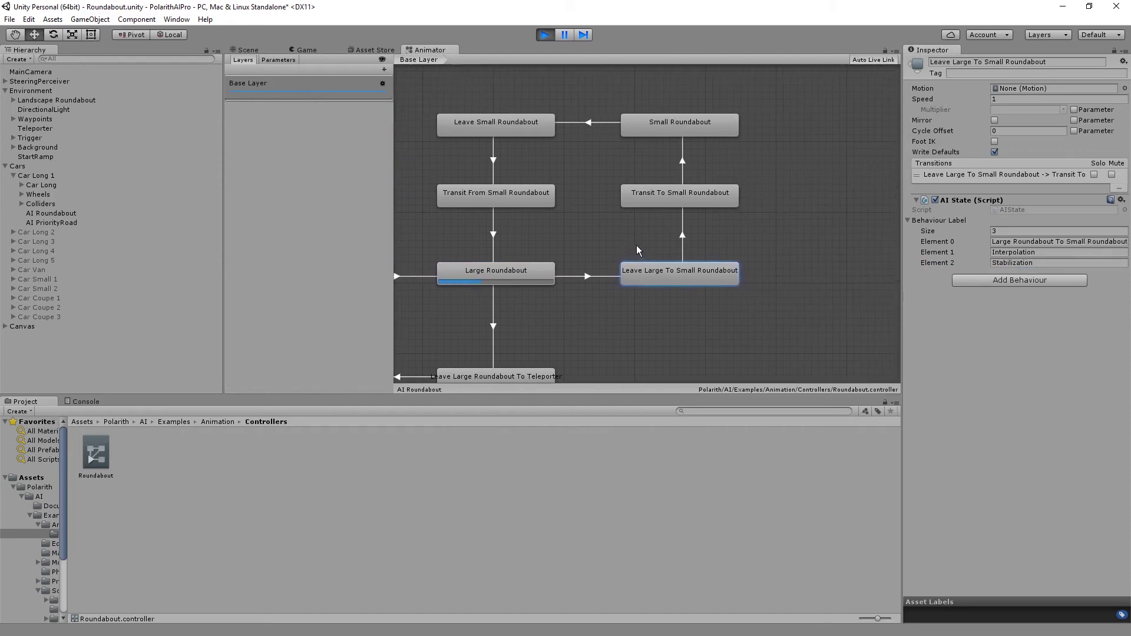
- Inspect Transit To Small Roundabout's Arrive At Roundabout label, then the Small Roundabout state's labels
click(725, 194)
middle_drag(765, 175, 792, 234)
click(1054, 252)
click(1075, 255)
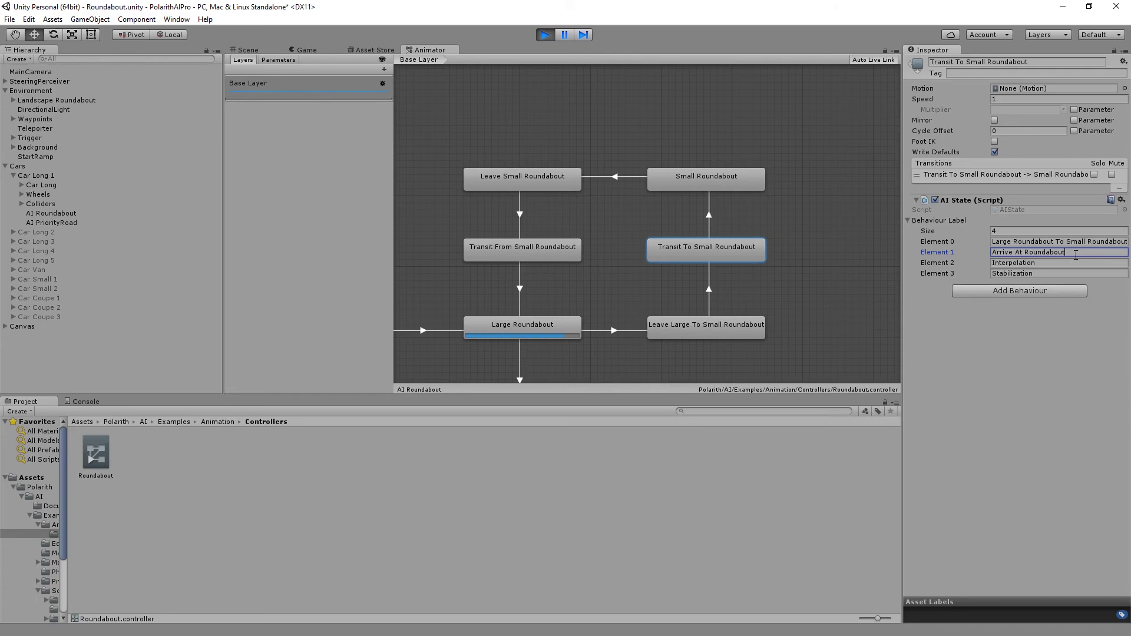
click(728, 181)
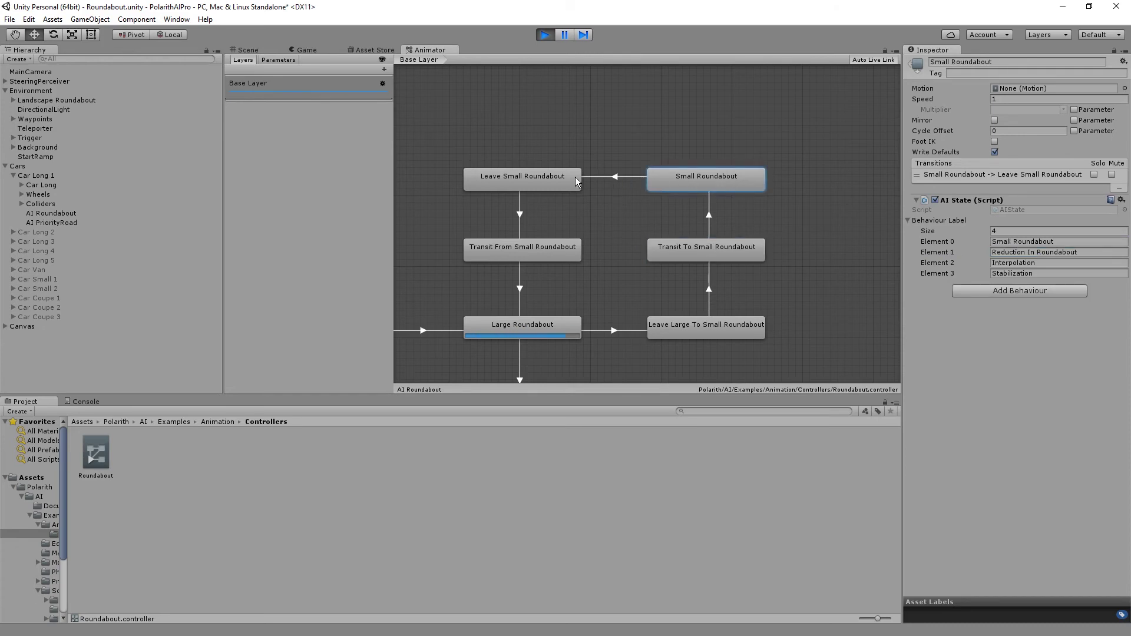
- Stop play, return to the Scene view and select the trigger zones through the Set Arrive triggers
click(545, 35)
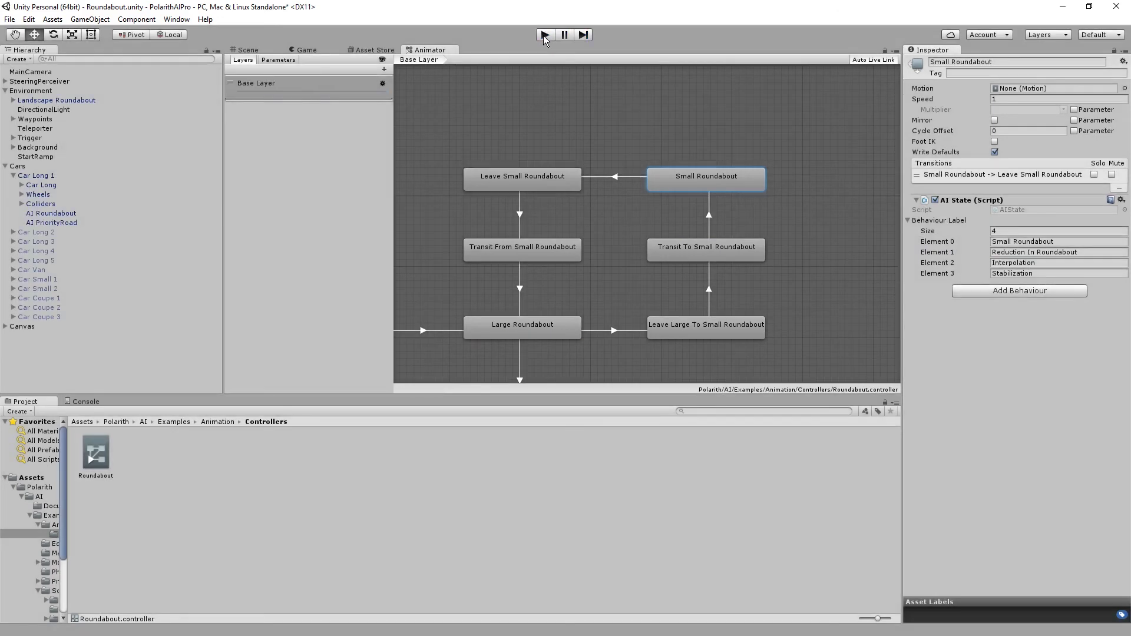
click(249, 50)
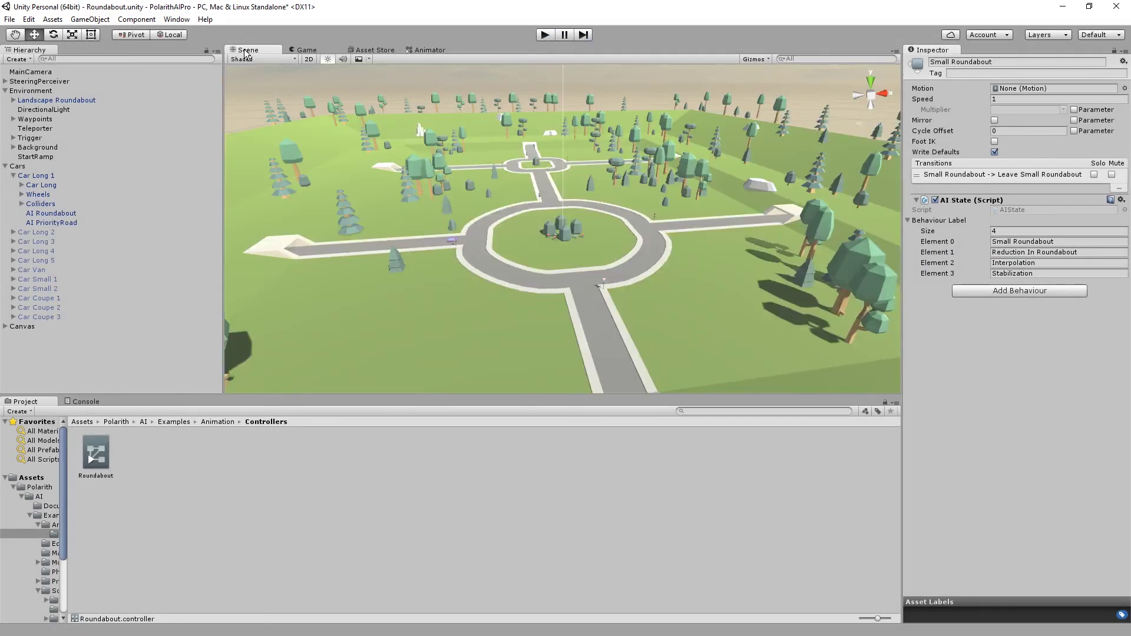
click(13, 138)
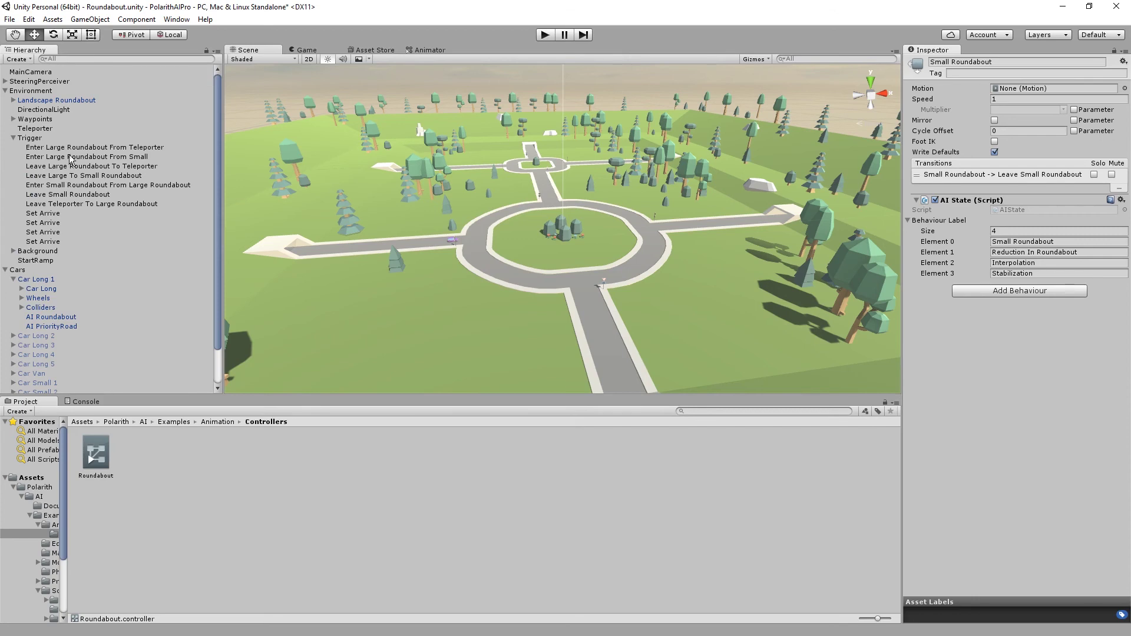
click(94, 148)
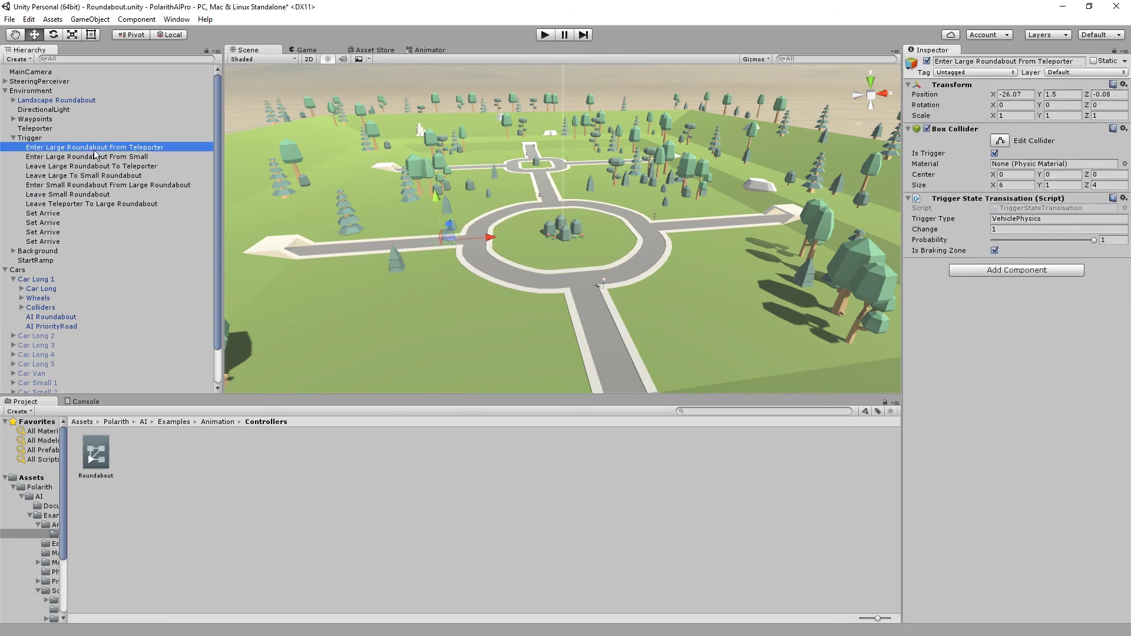
shift+click(61, 205)
shift+click(57, 241)
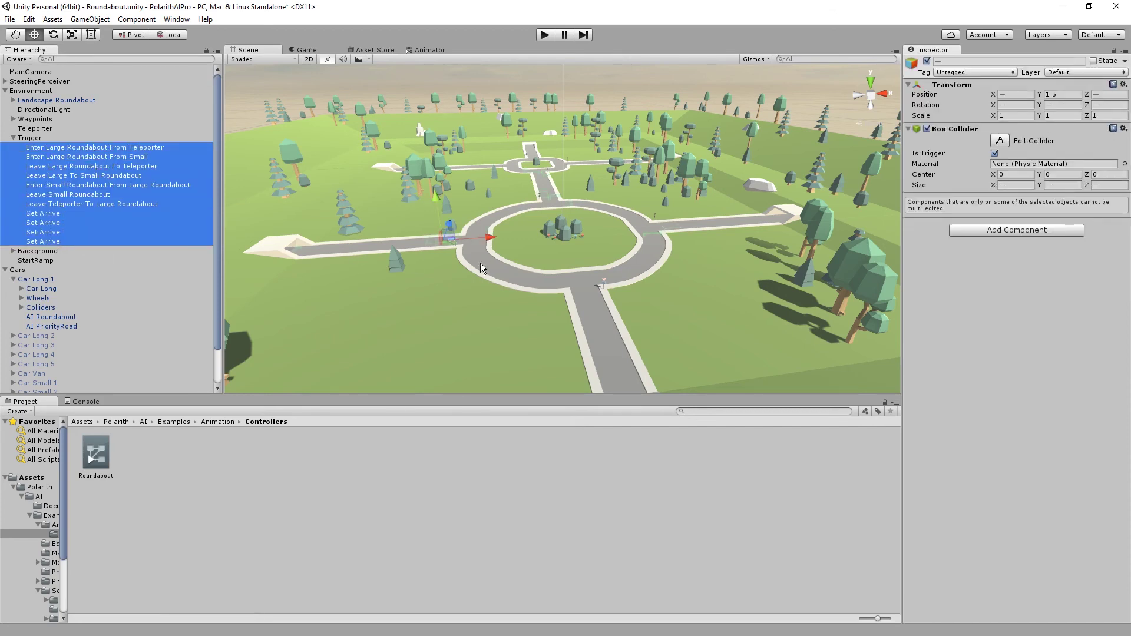
- Zoom to the trigger zones, inspect two roundabout triggers, then show Car Long 3's vehicle physics
scroll(530, 250, up, 3)
middle_drag(578, 239, 581, 259)
scroll(574, 253, up, 10)
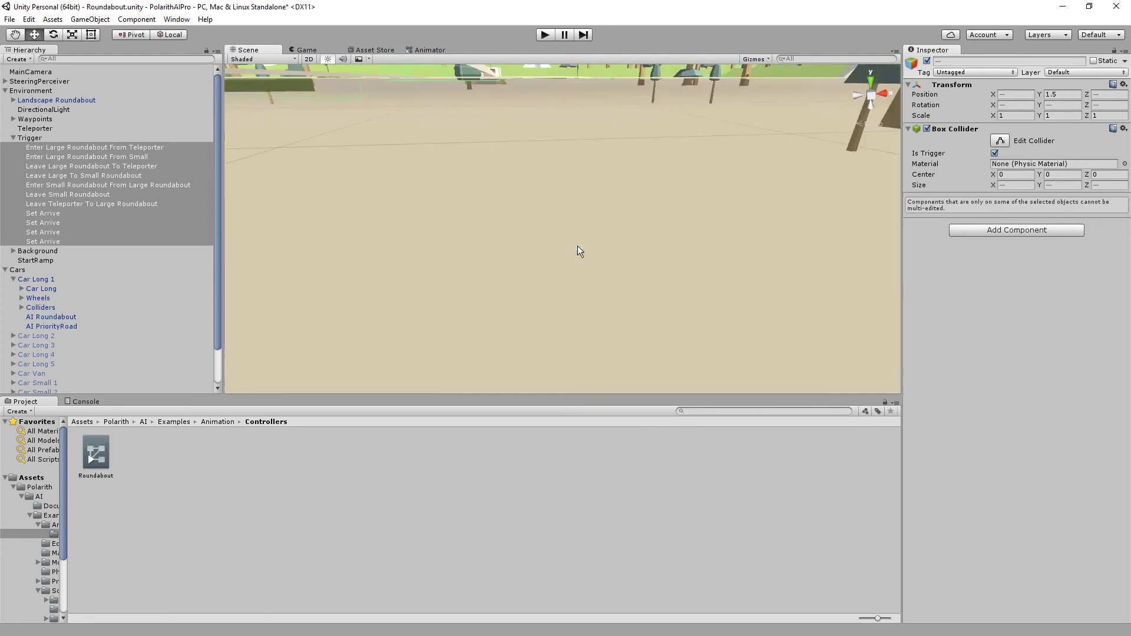
key(w)
scroll(518, 241, down, 10)
scroll(515, 243, up, 3)
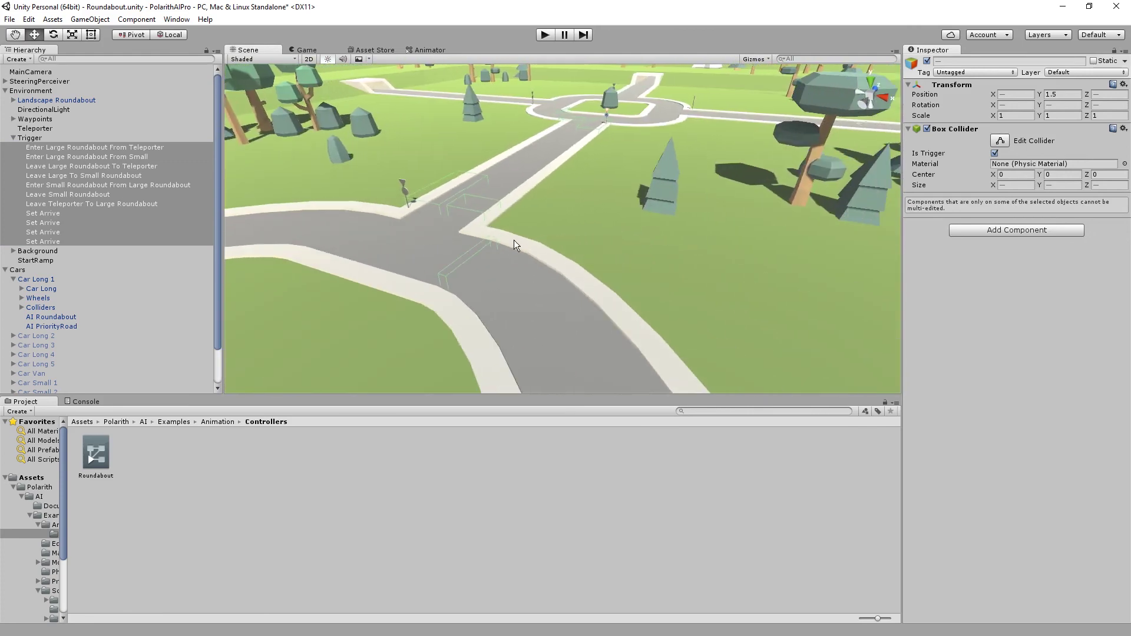
click(140, 185)
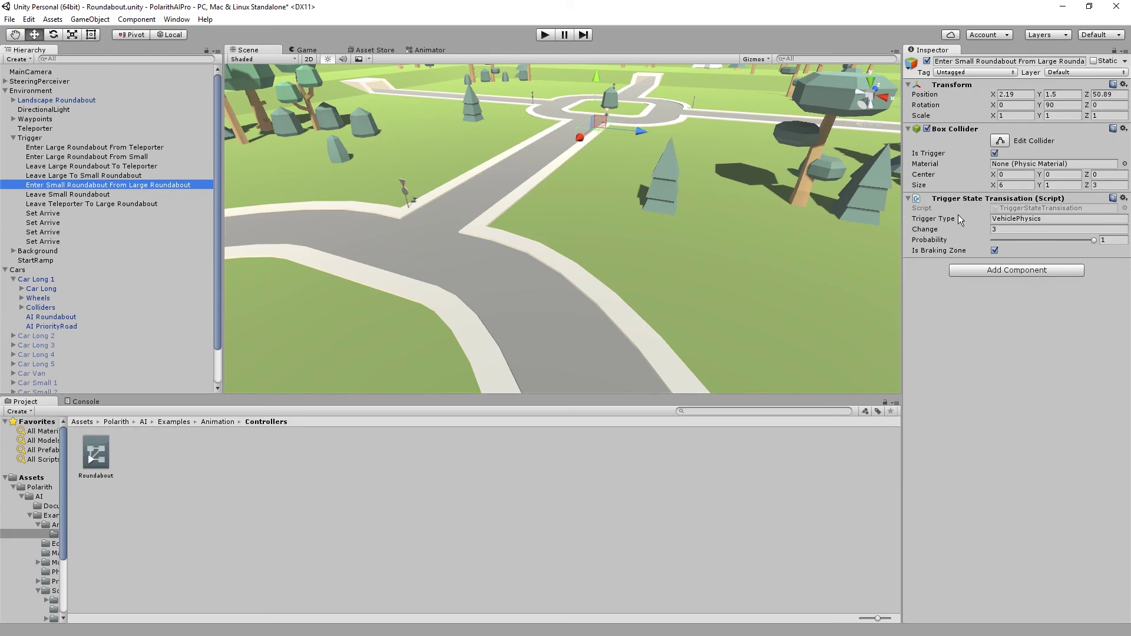
click(96, 168)
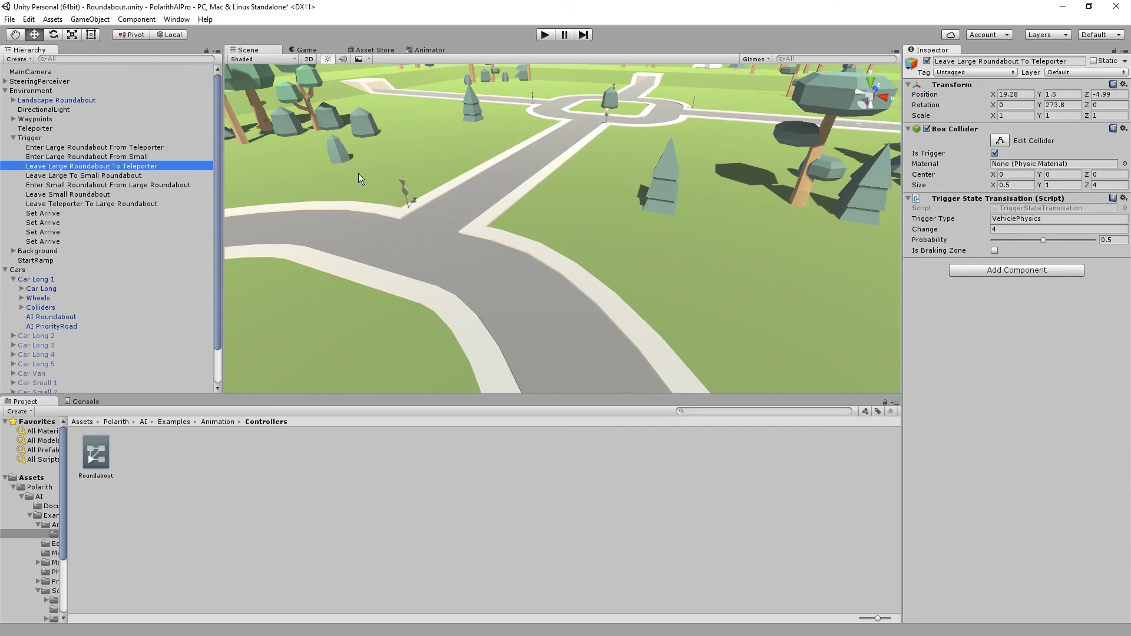
click(13, 138)
click(41, 237)
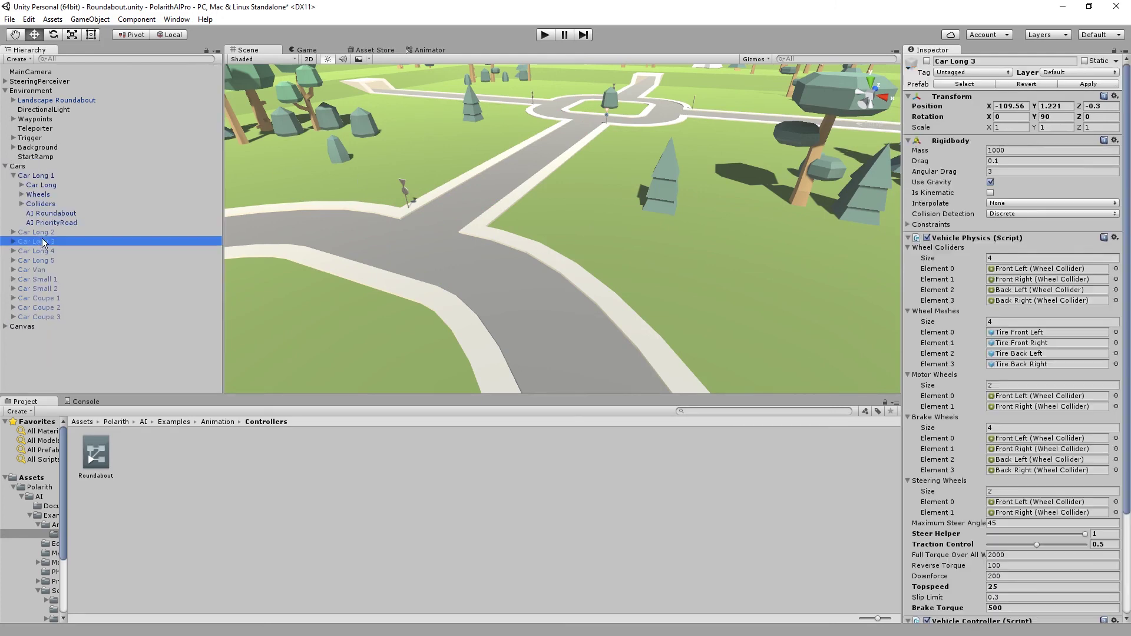
- Enable Car Long 2 through Car Coupe 3 together and run the scene with all cars driving
ctrl+click(45, 233)
shift+click(60, 316)
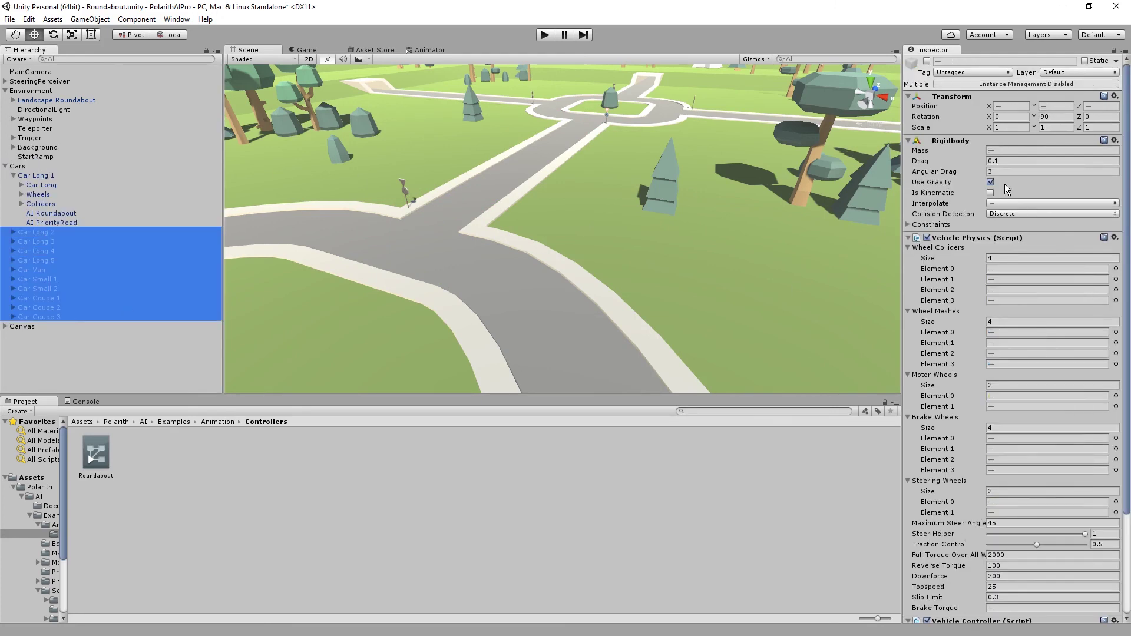
click(926, 61)
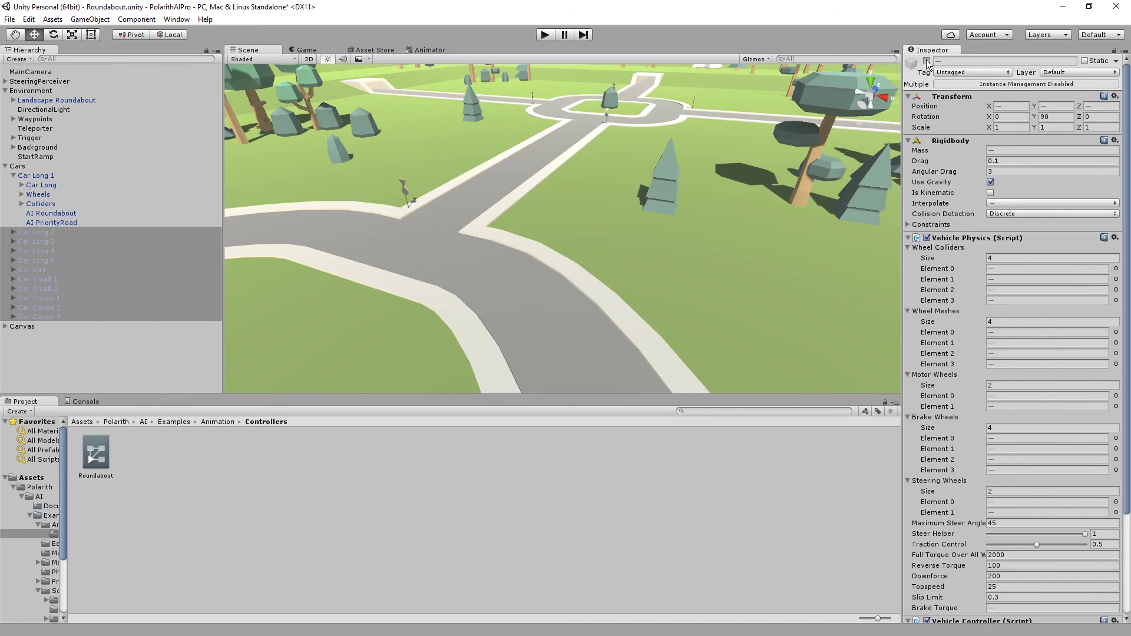
click(13, 176)
click(546, 35)
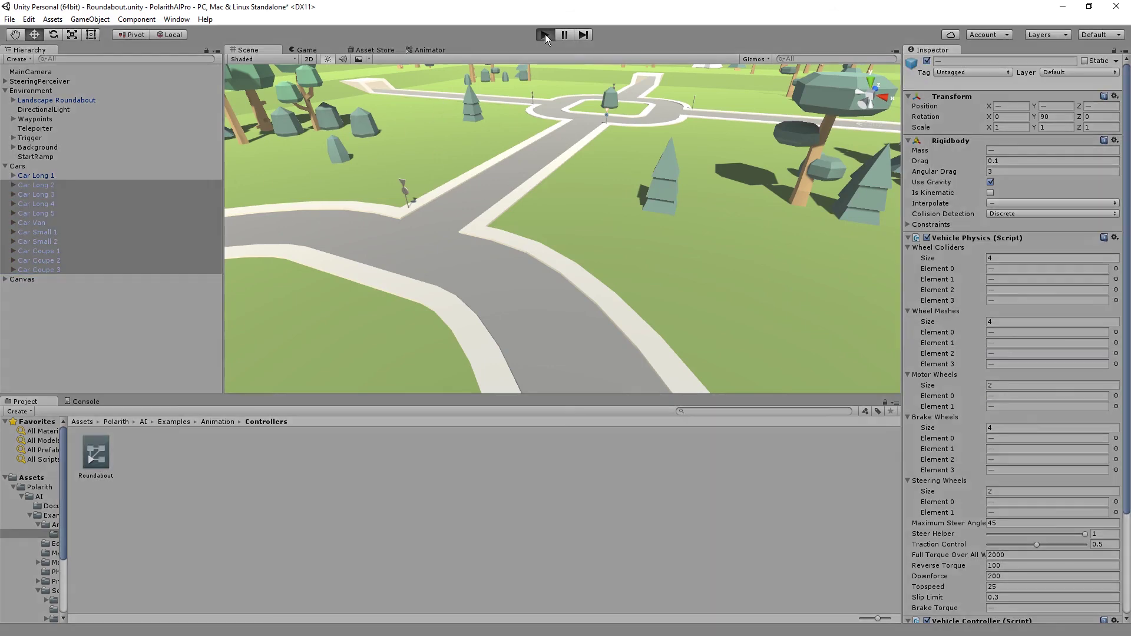